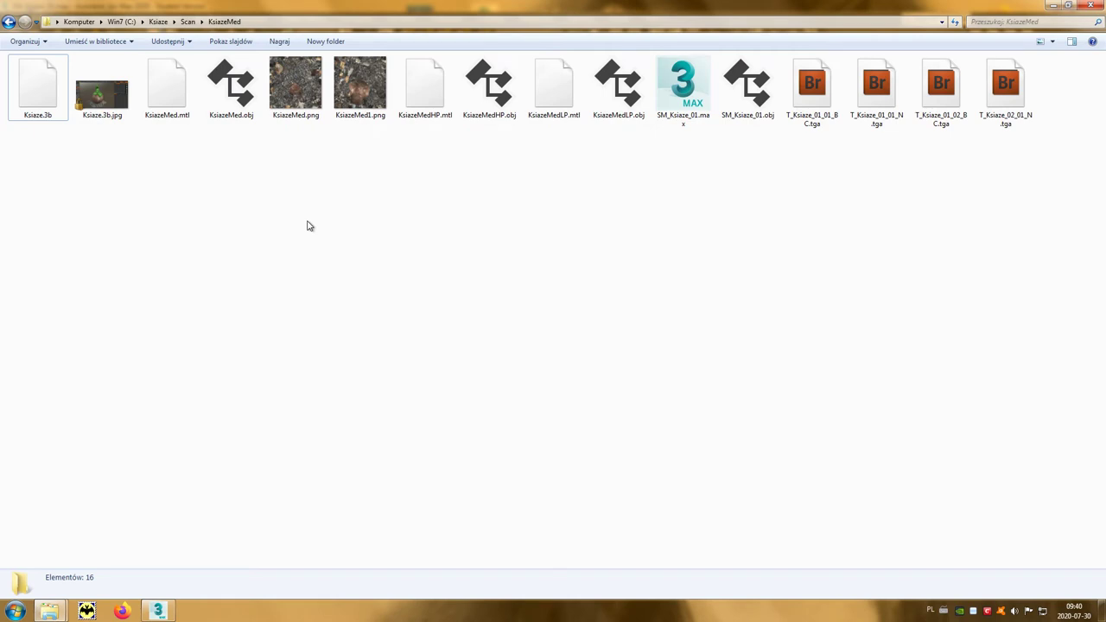
Step: Create a new folder named SM_Ksiaze_01 inside the KsiazeMed folder
right_click(309, 226)
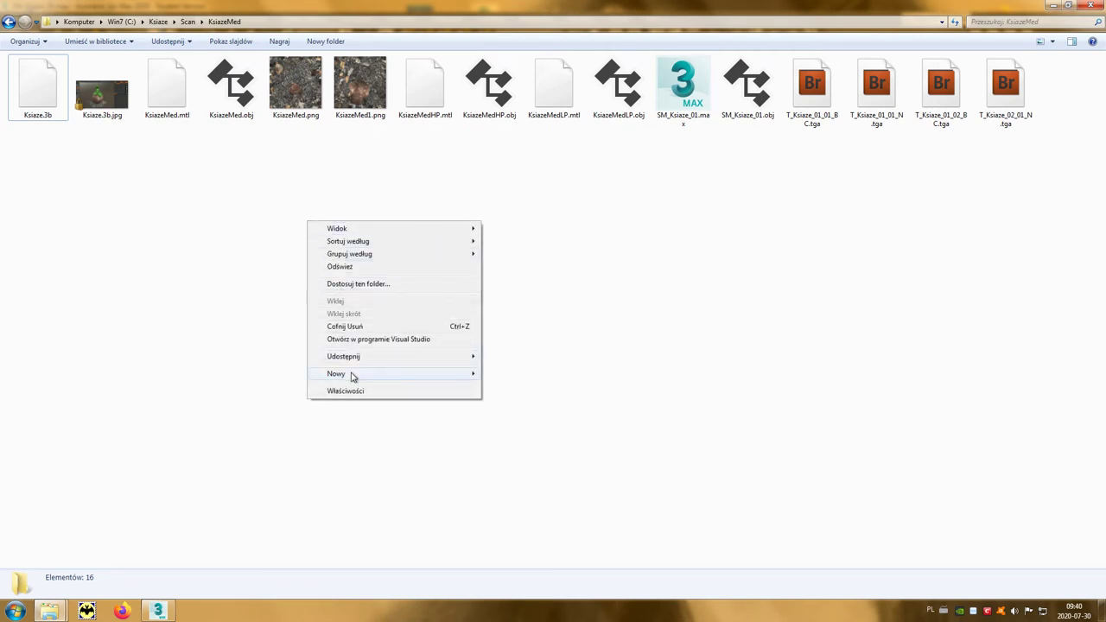
mouse_move(353, 375)
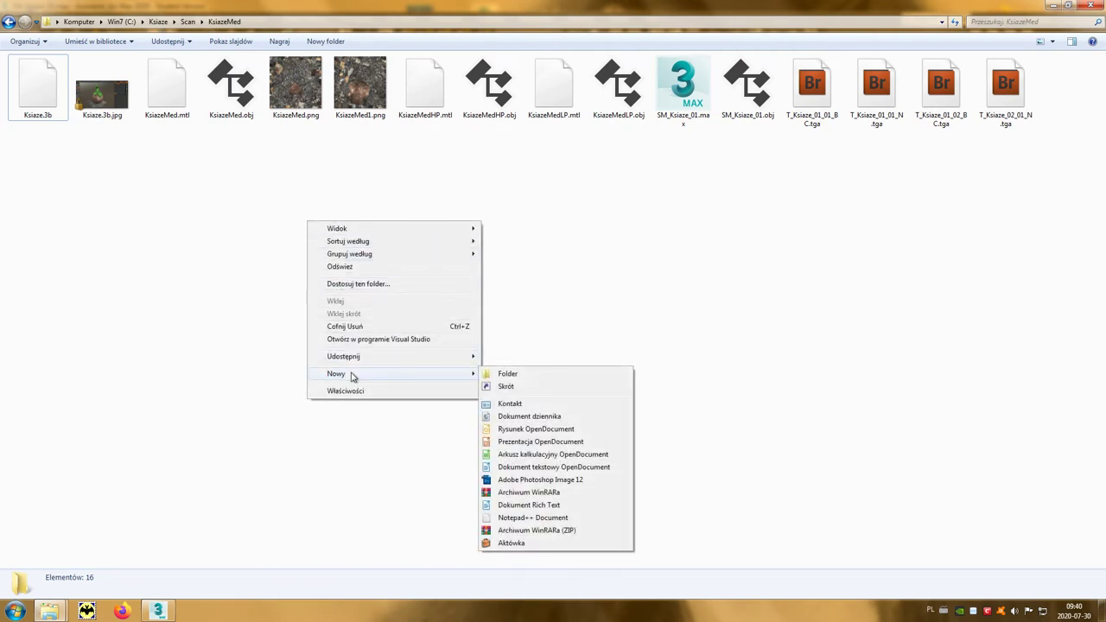
click(530, 378)
text(SM_)
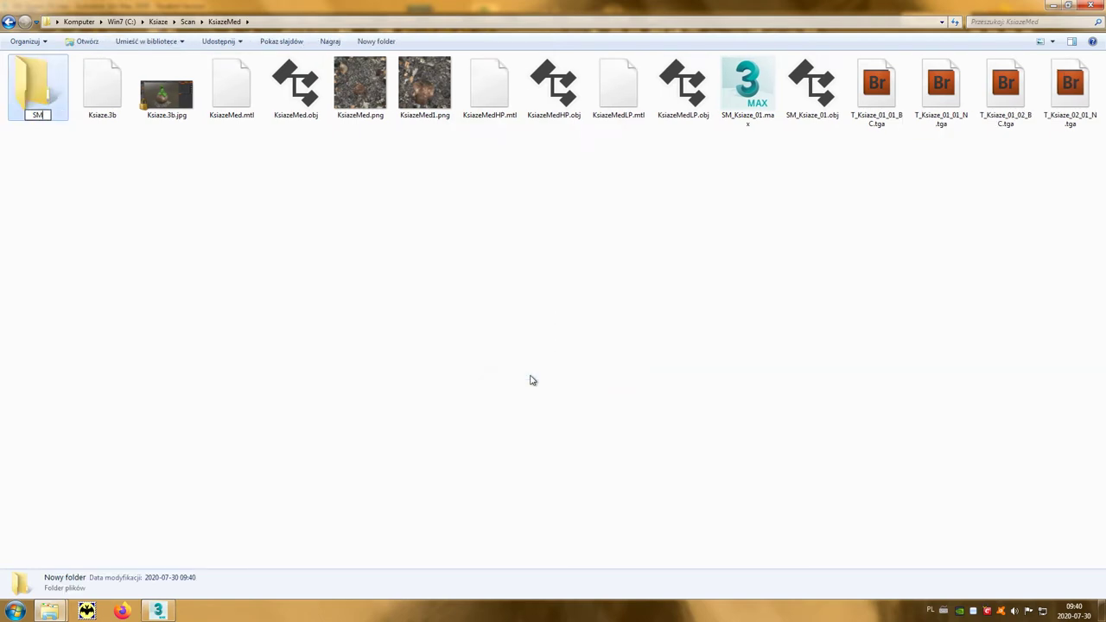
text(Ksiaze_01)
key(Return)
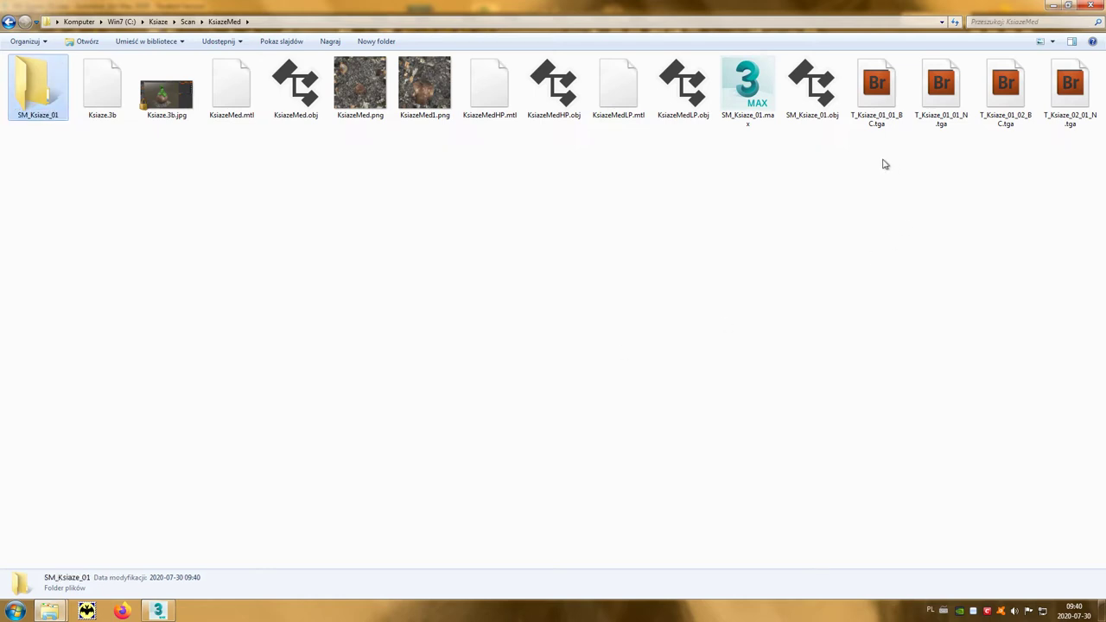
Step: Copy the four T_Ksiaze TGA textures into a new Textures subfolder inside SM_Ksiaze_01
drag(884, 161, 1077, 90)
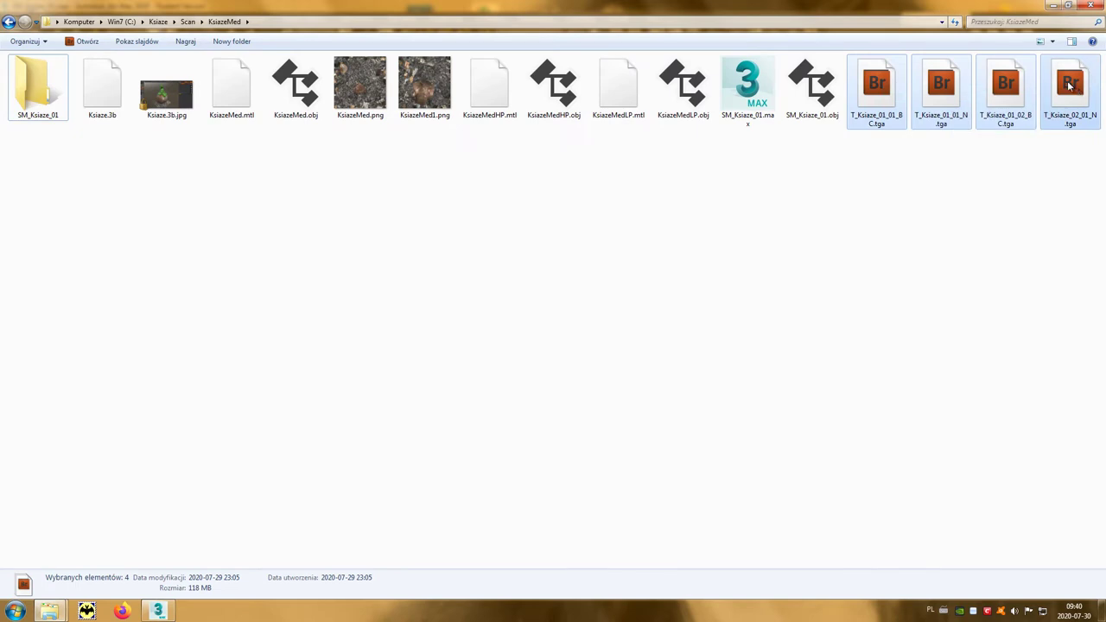
double_click(58, 88)
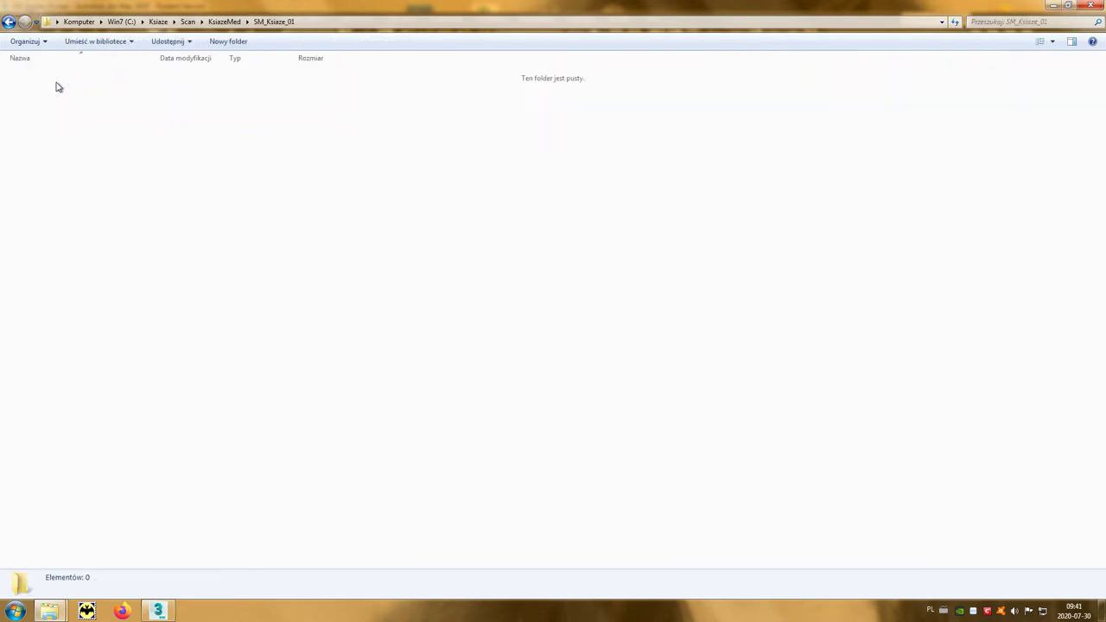
right_click(230, 179)
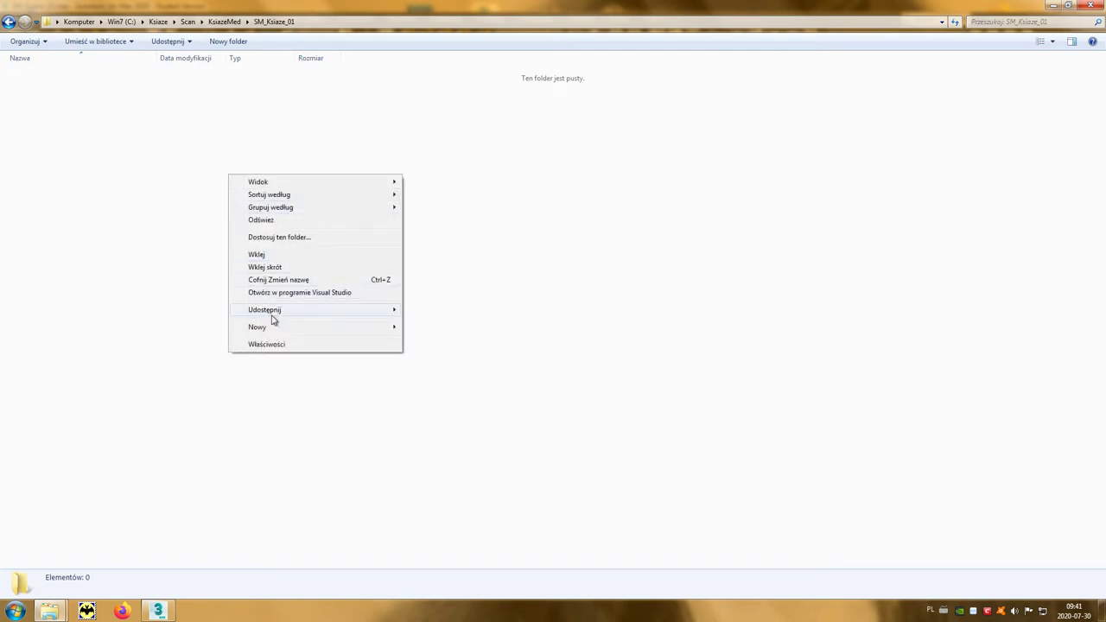
mouse_move(320, 332)
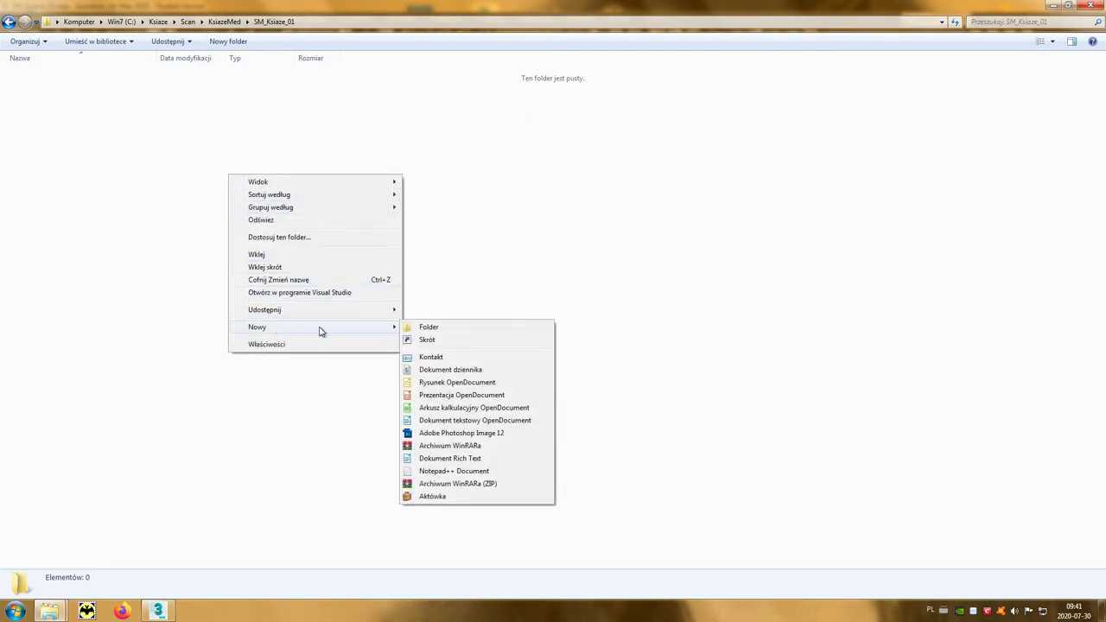
click(460, 330)
text(T)
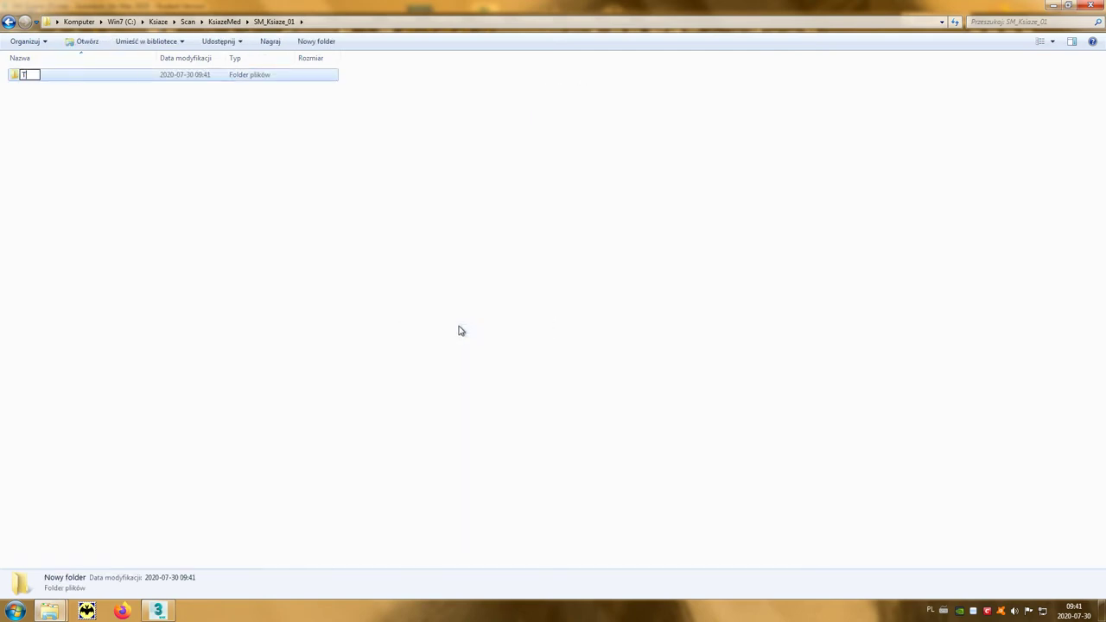
text(extures)
key(Return)
double_click(30, 77)
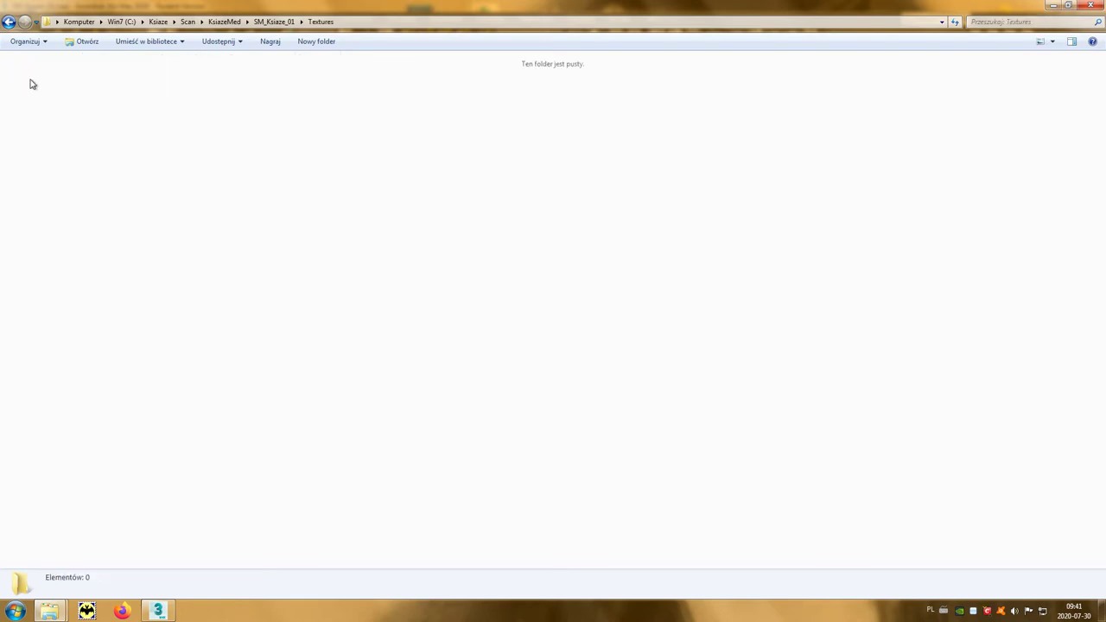
key(ctrl+v)
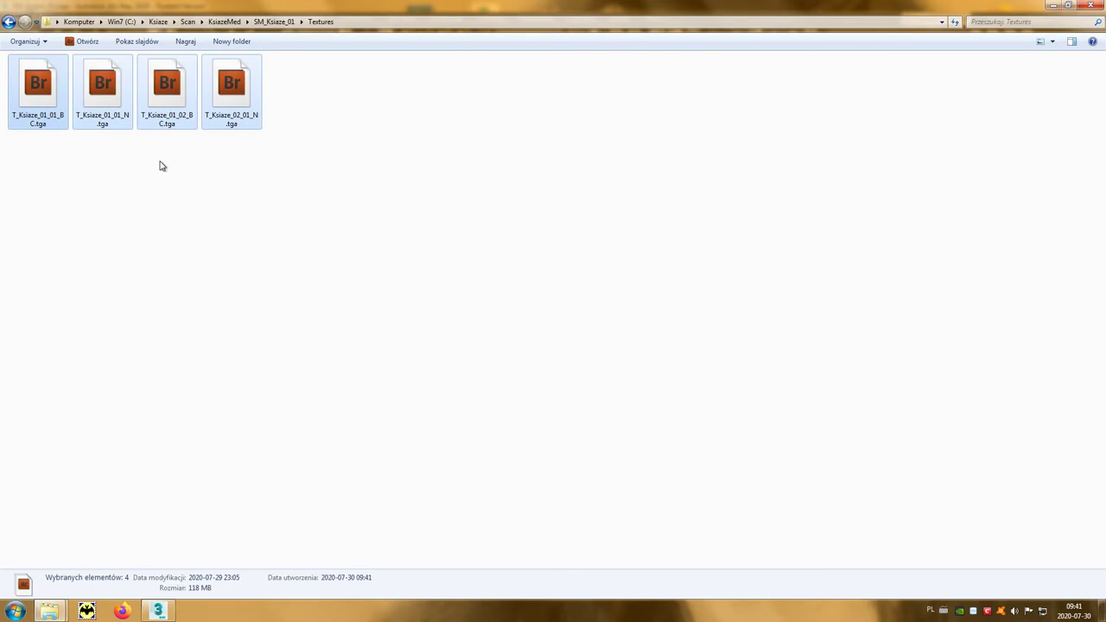
Step: Create a subfolder named Meshes in the SM_Ksiaze_01 folder
click(8, 22)
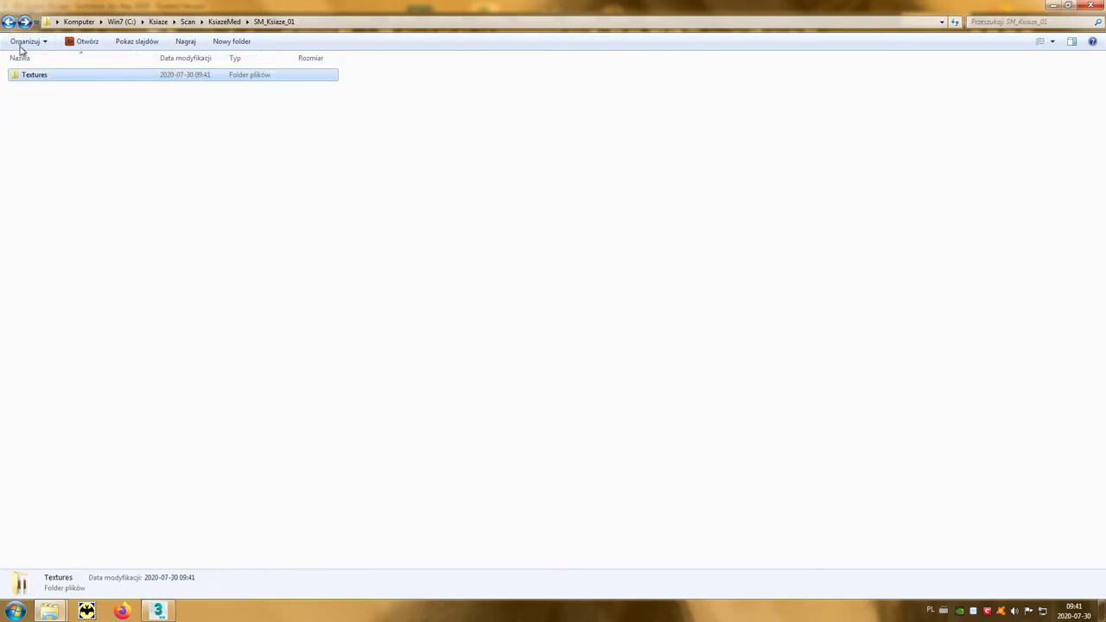
right_click(97, 151)
mouse_move(171, 302)
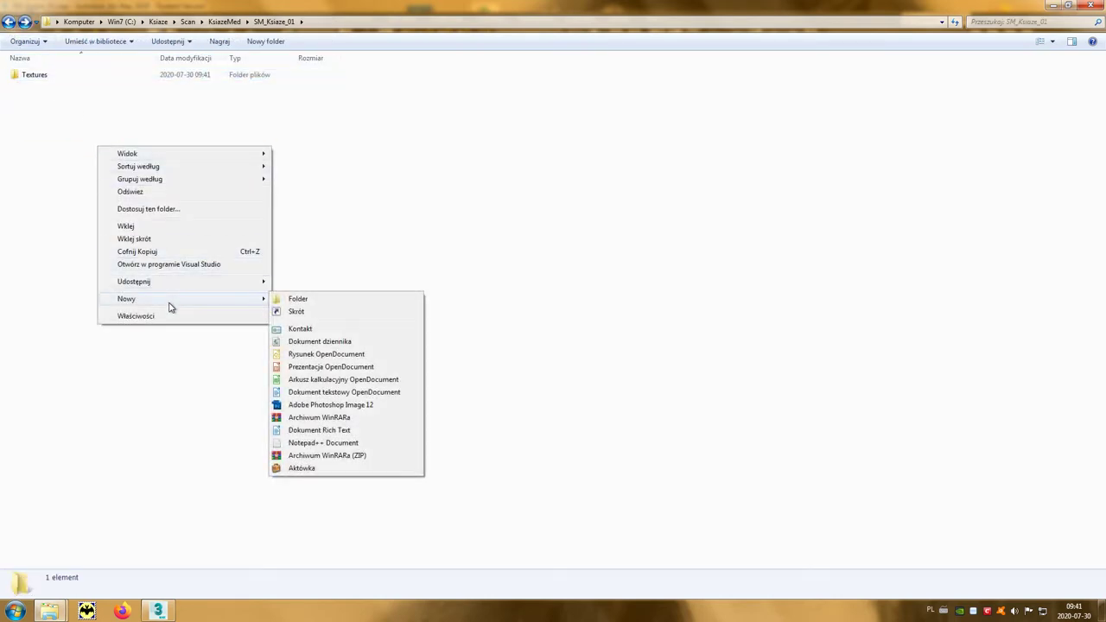
click(293, 299)
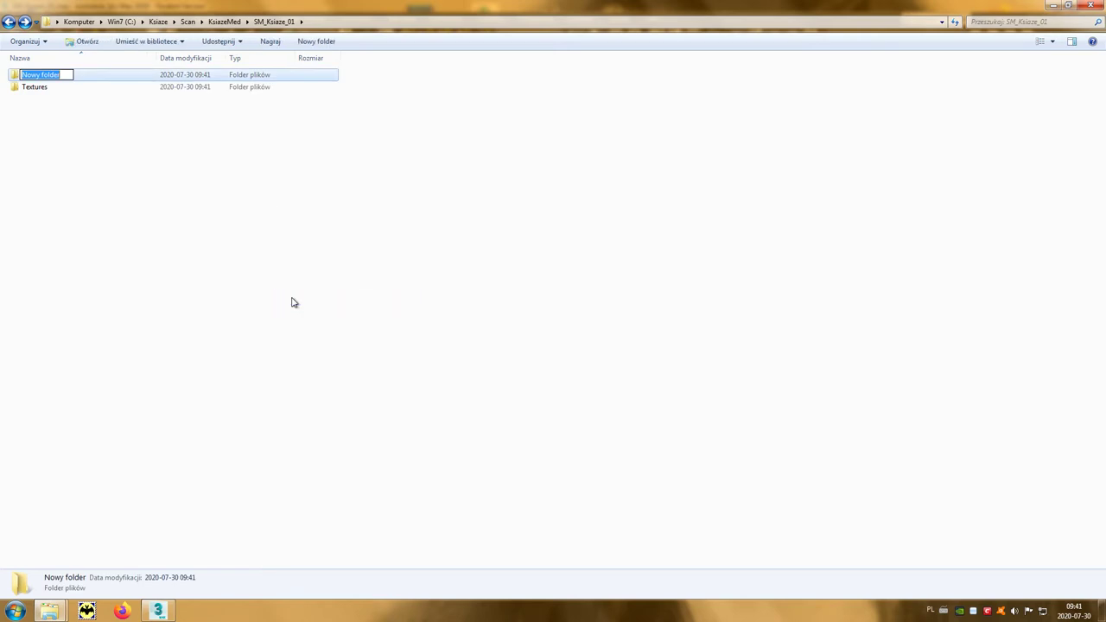
text(Meshes)
key(Return)
Step: Create a subfolder named backup in the SM_Ksiaze_01 folder
right_click(242, 242)
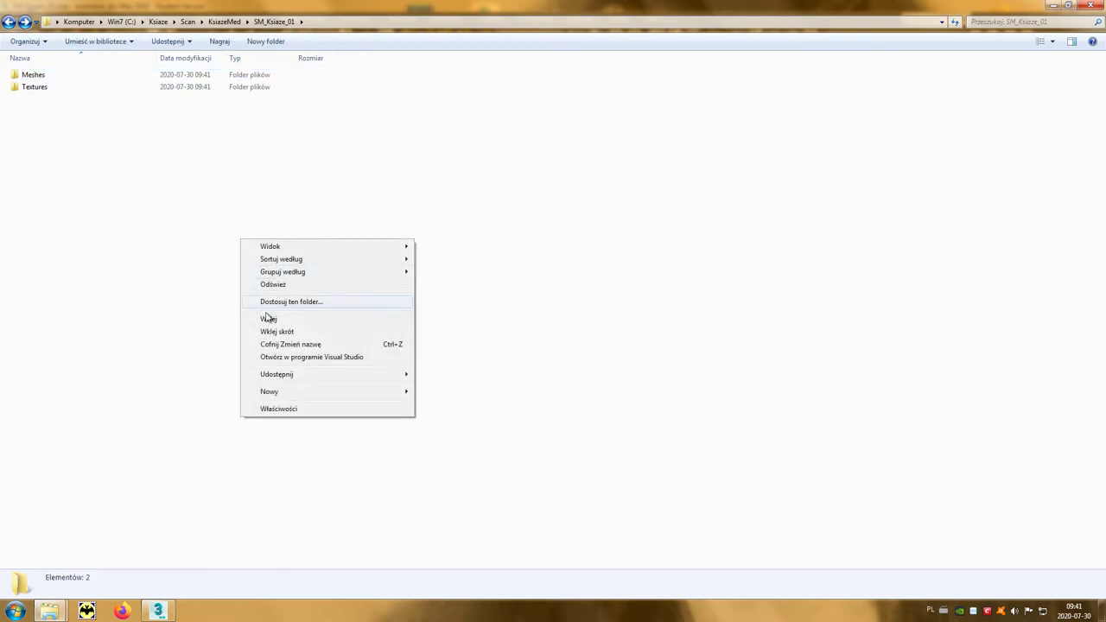
mouse_move(286, 393)
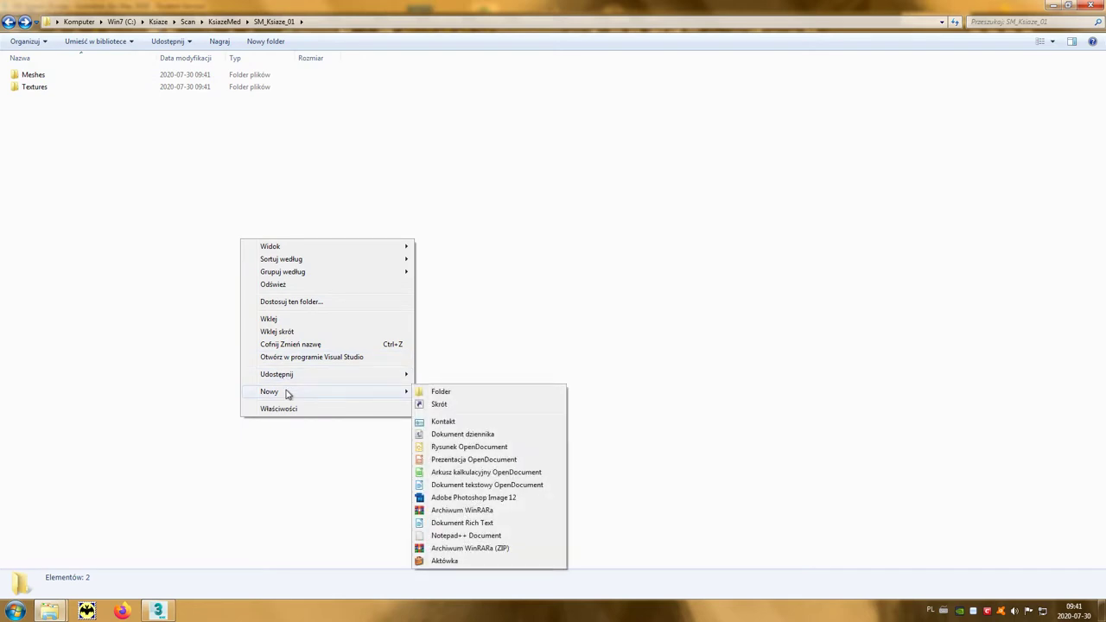
click(433, 393)
text(backup)
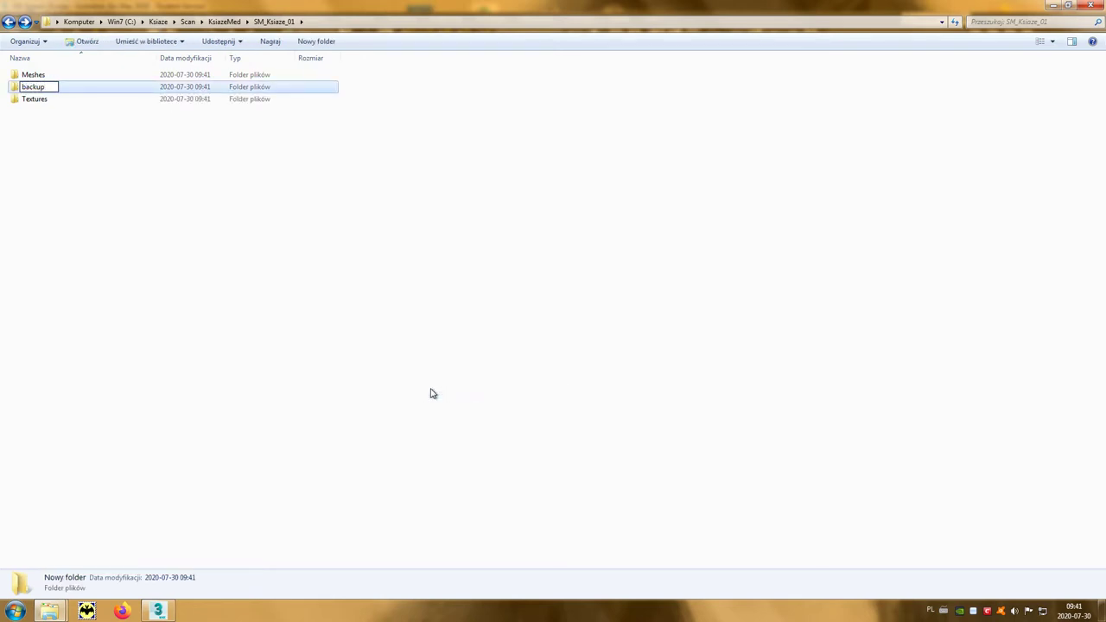
key(Return)
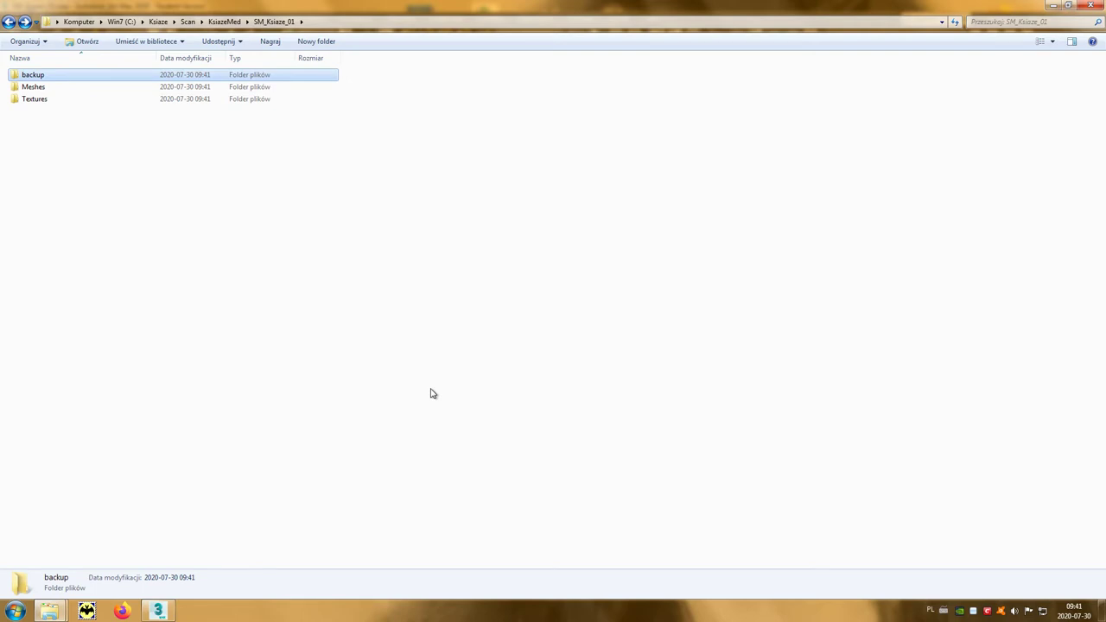
Step: Switch to 3ds Max and save the scene as SM_Ksiaze_01.max in the backup subfolder of SM_Ksiaze_01
click(165, 611)
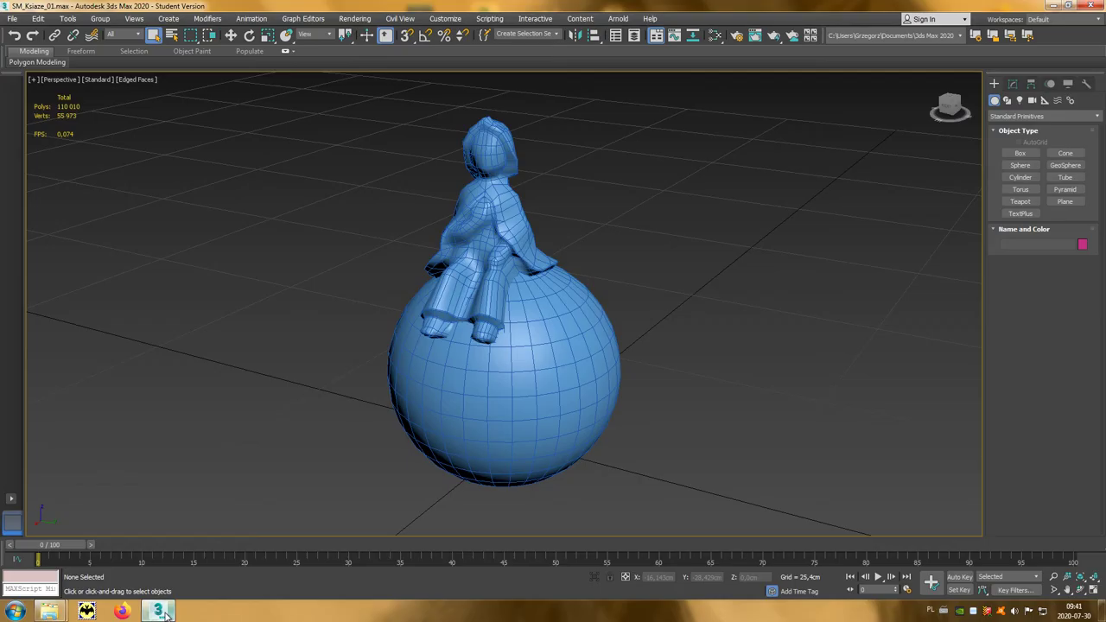
click(13, 19)
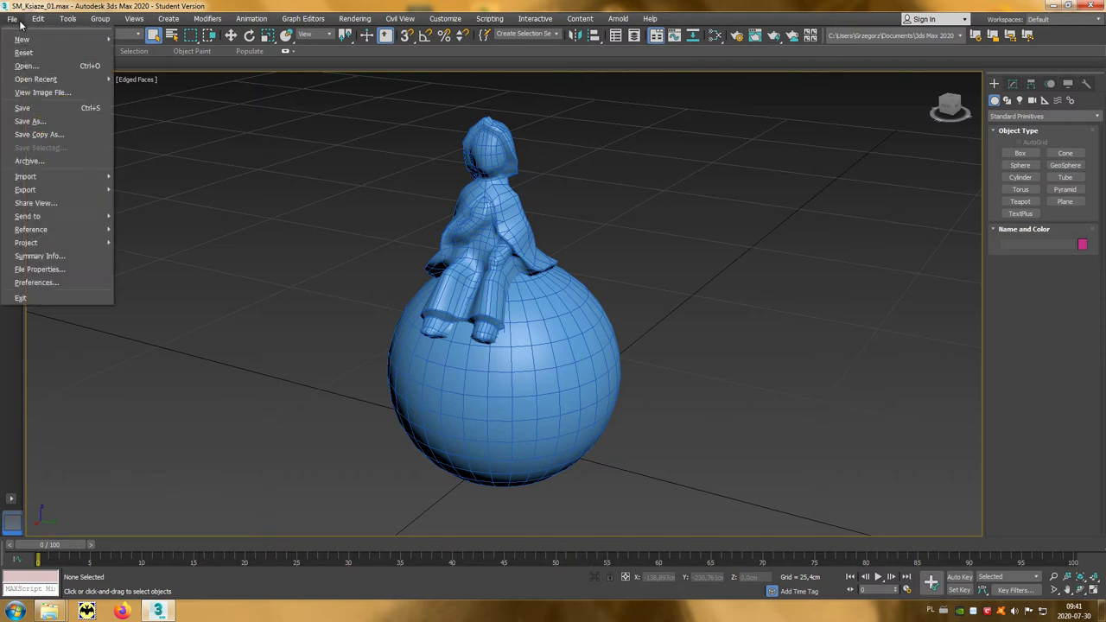
click(39, 123)
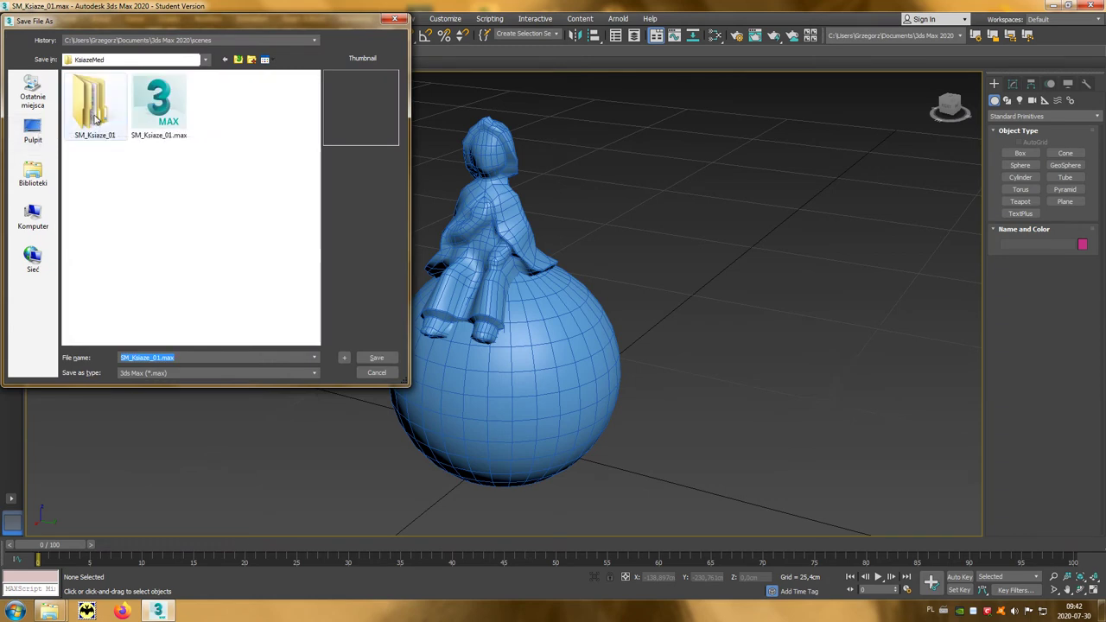
double_click(95, 120)
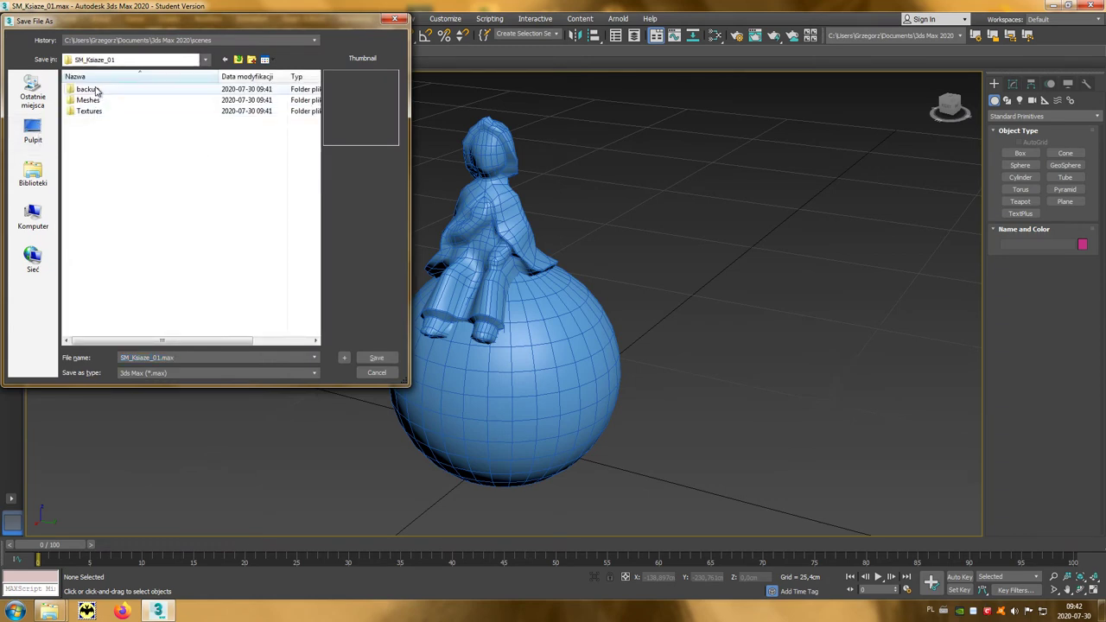
double_click(96, 90)
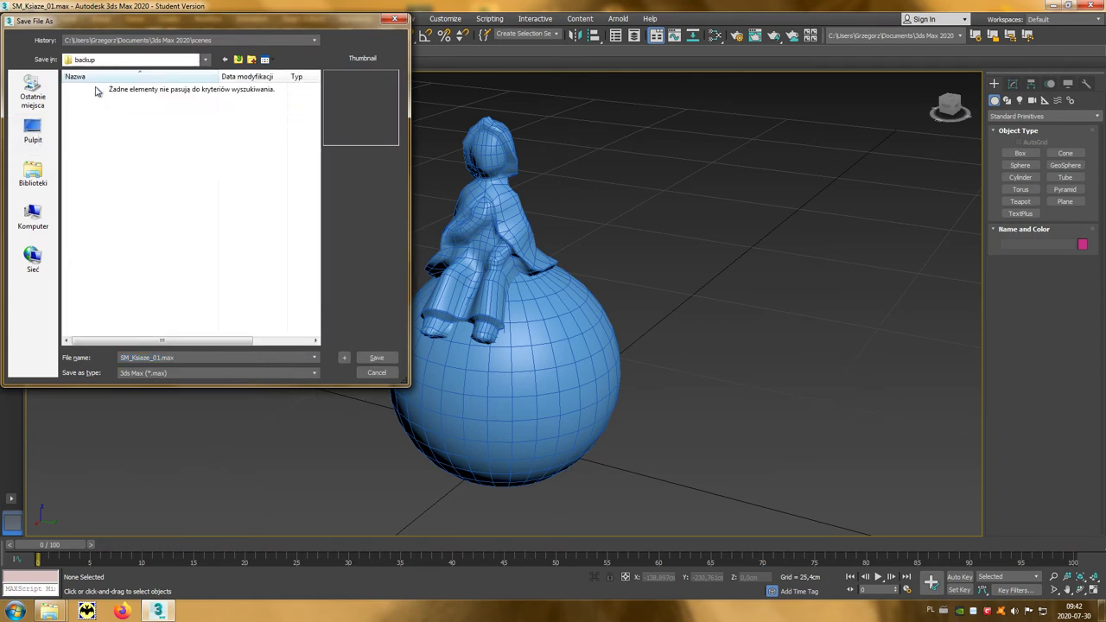
click(377, 360)
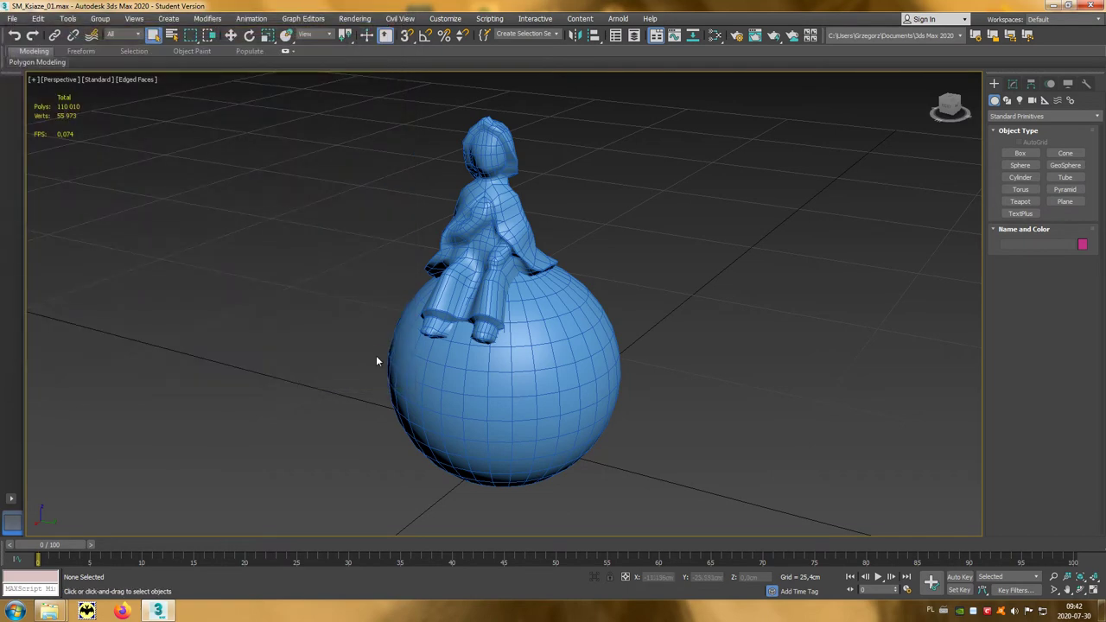
Step: Open the Slate Material Editor full screen and add a Multi/Sub-Object material to the view
click(717, 36)
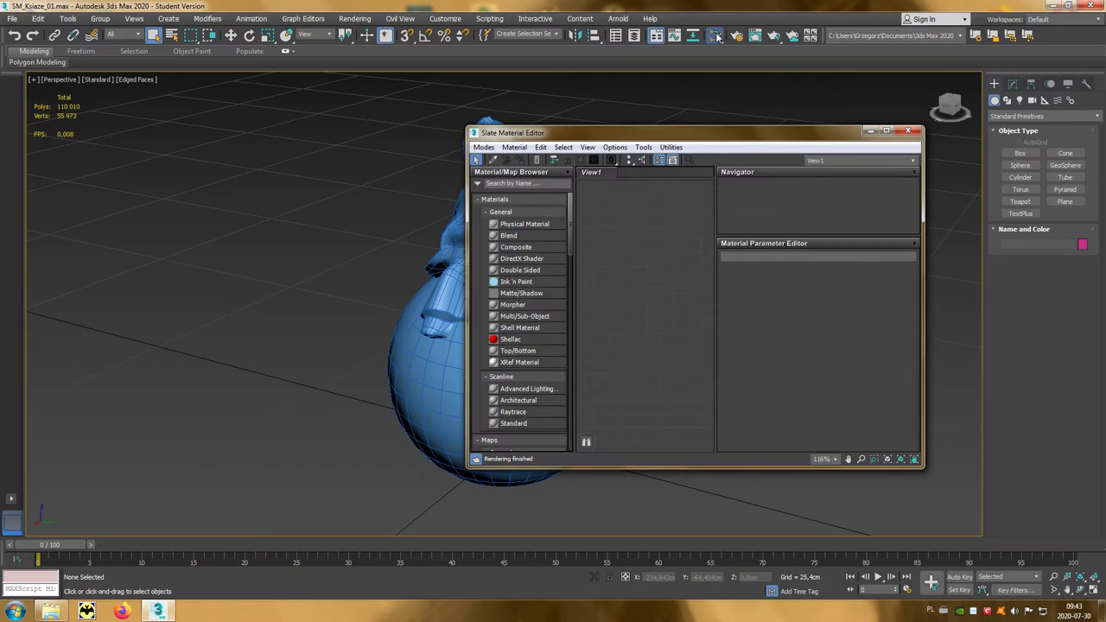
drag(689, 139, 524, 148)
double_click(721, 147)
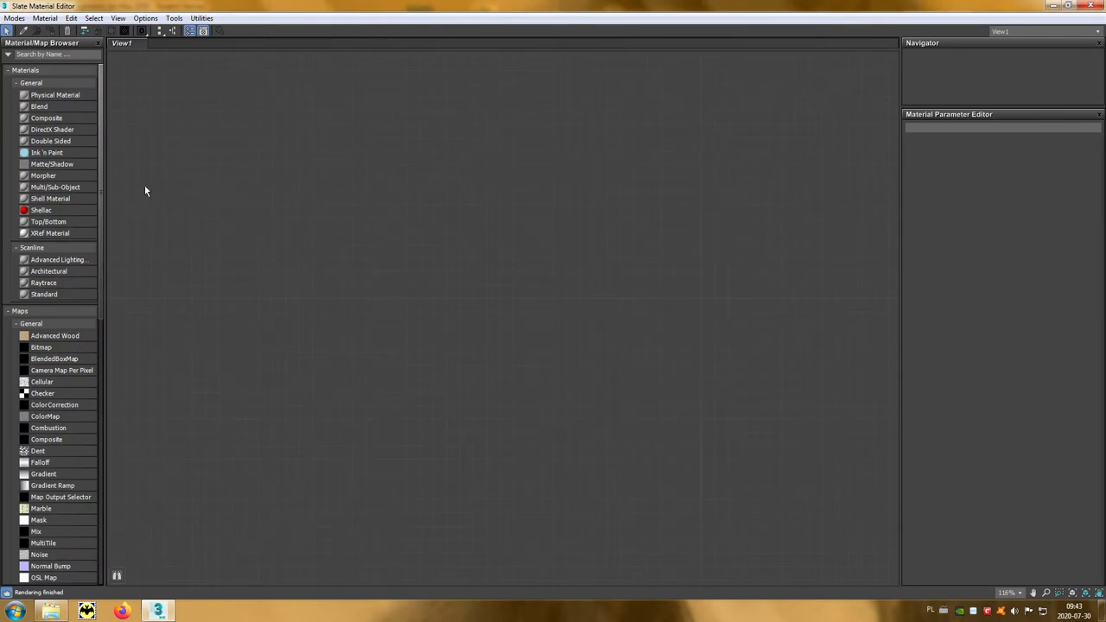
click(58, 189)
click(594, 247)
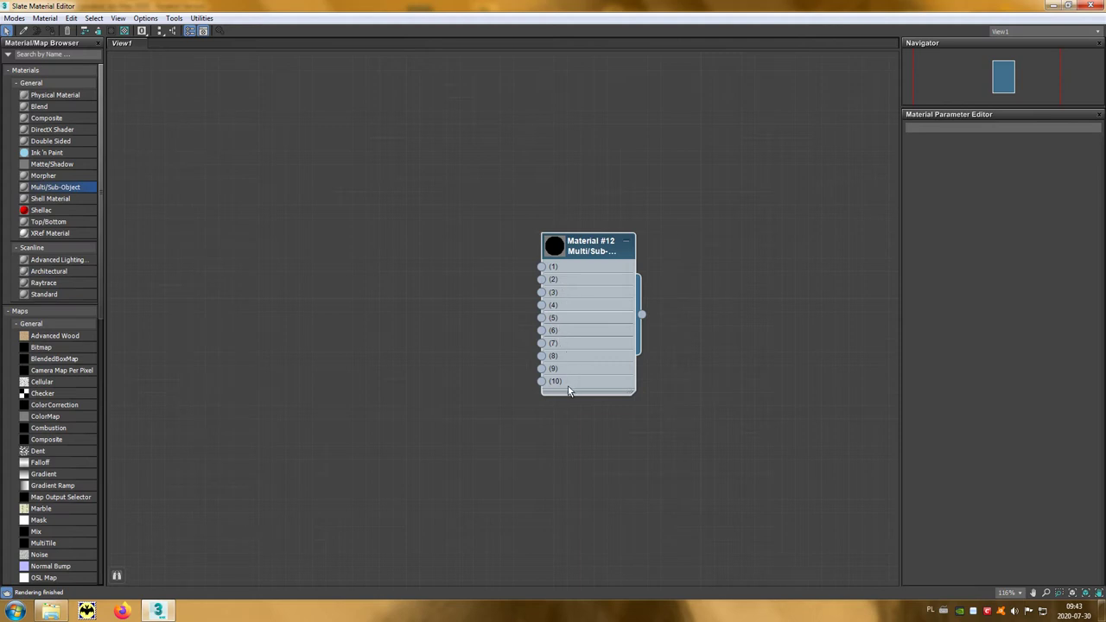
Step: Set the Multi/Sub-Object material's number of materials to 2 and rename it M_Ksiaze_01
double_click(587, 251)
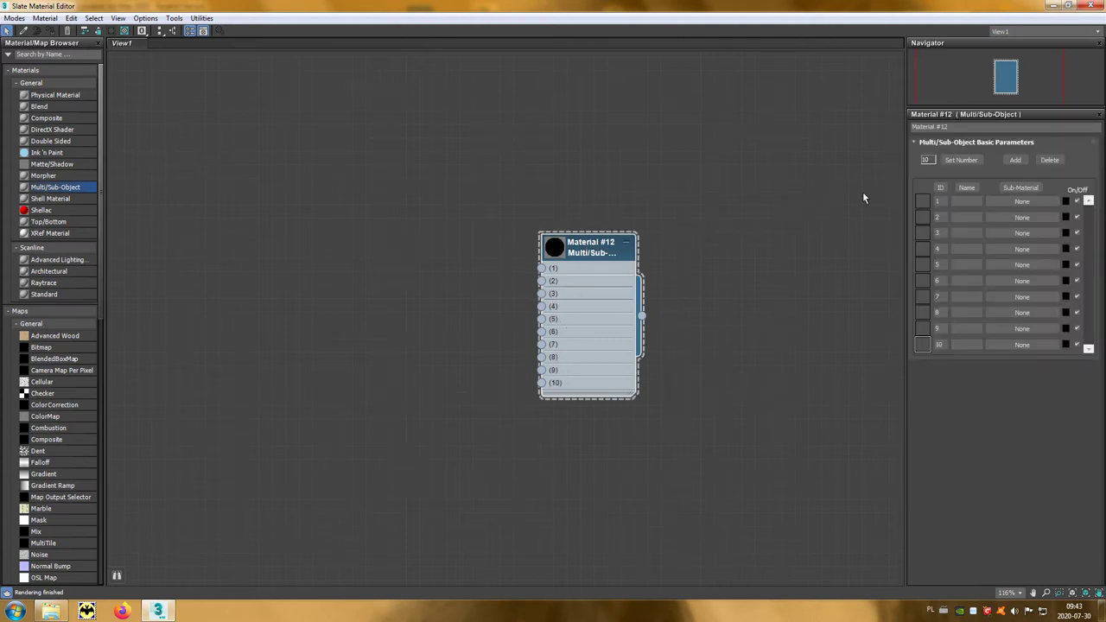
click(961, 161)
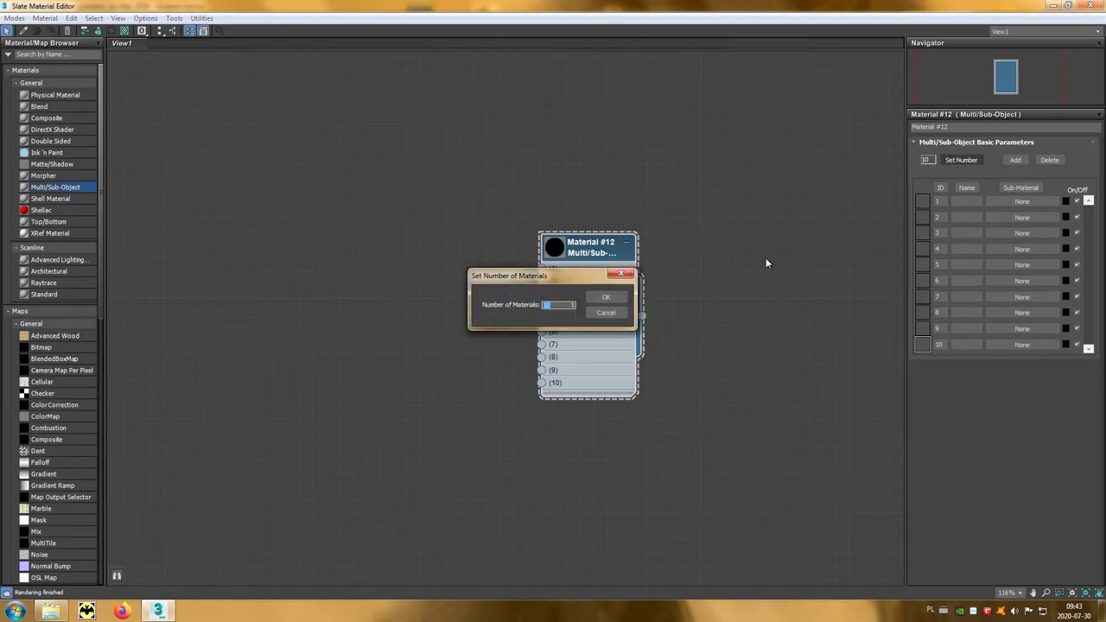
text(2)
click(605, 298)
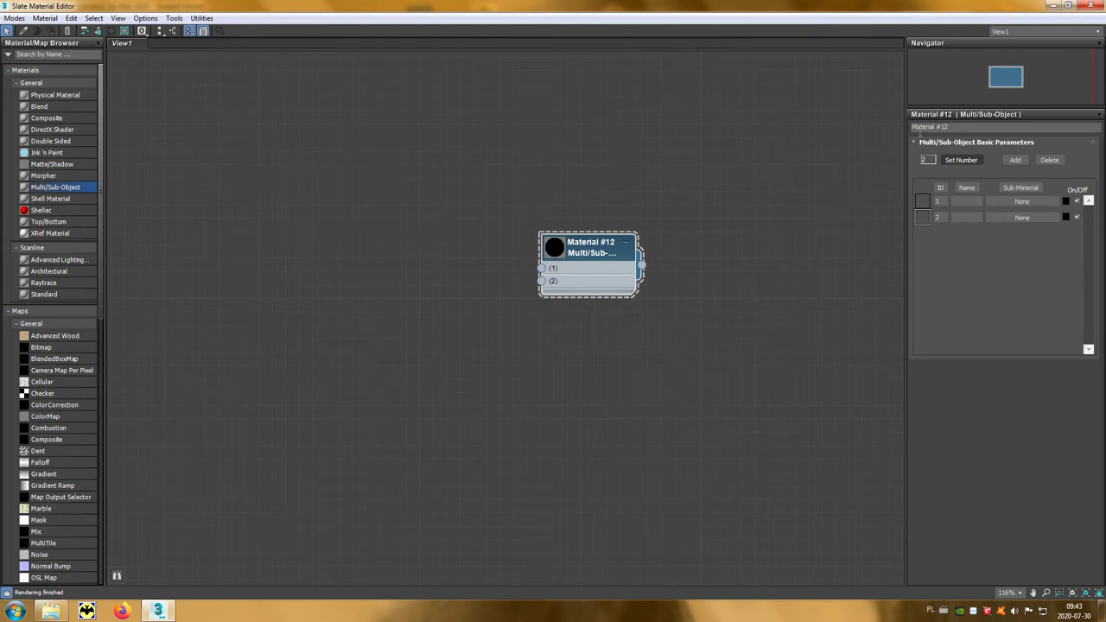
drag(956, 128, 903, 124)
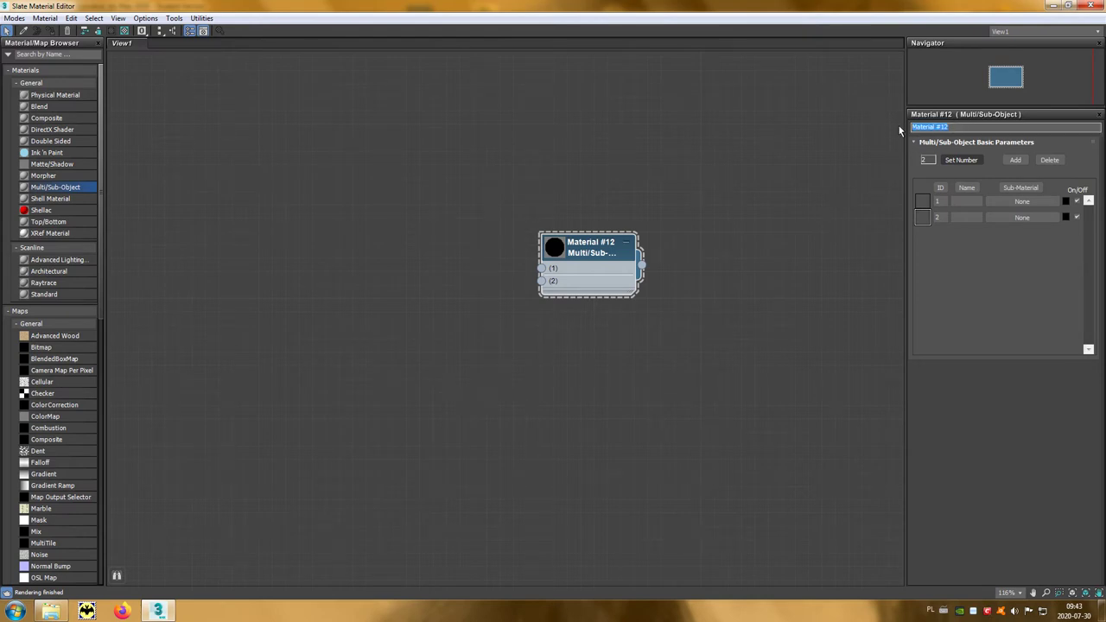
text(M_Ksiaze_01)
key(Return)
Step: Add two Standard materials, one above the other, beside the M_Ksiaze_01 node
click(73, 294)
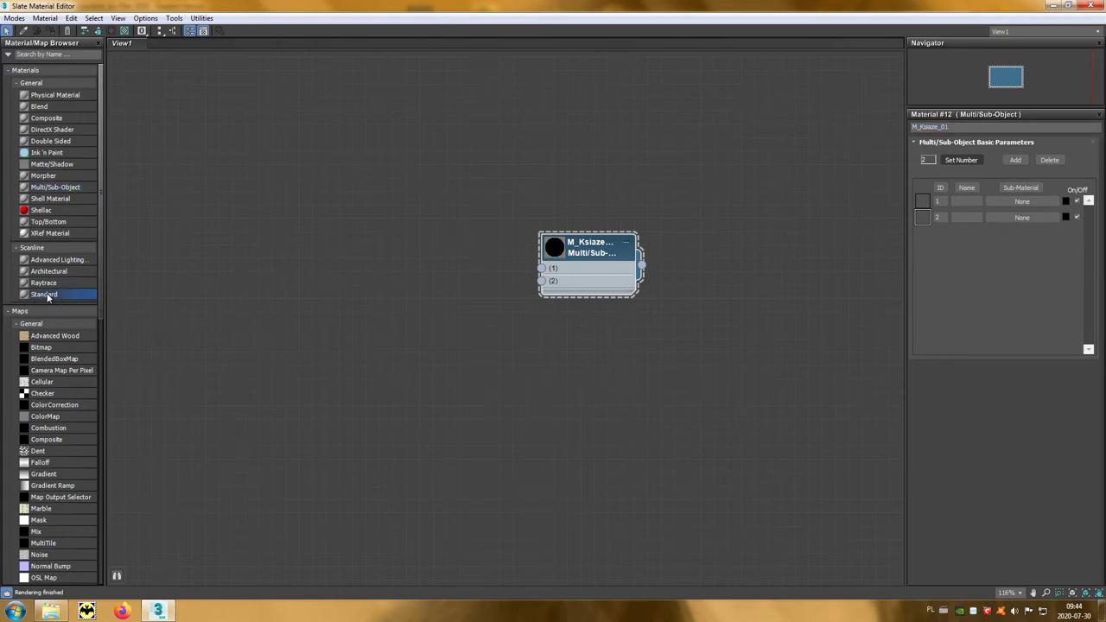
drag(57, 297, 434, 88)
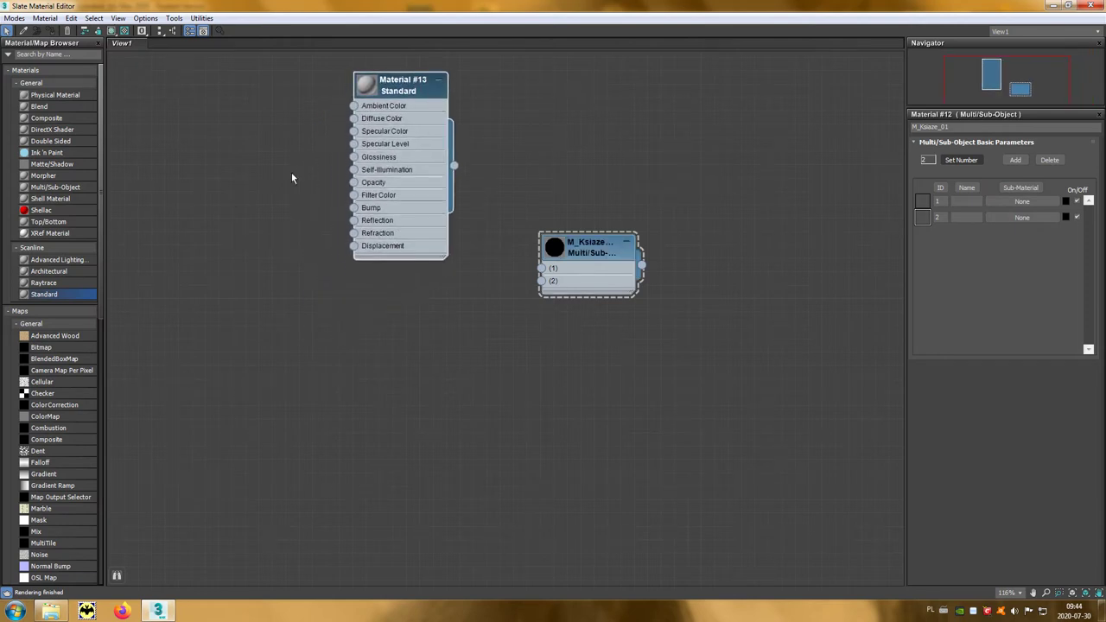
drag(57, 295, 426, 322)
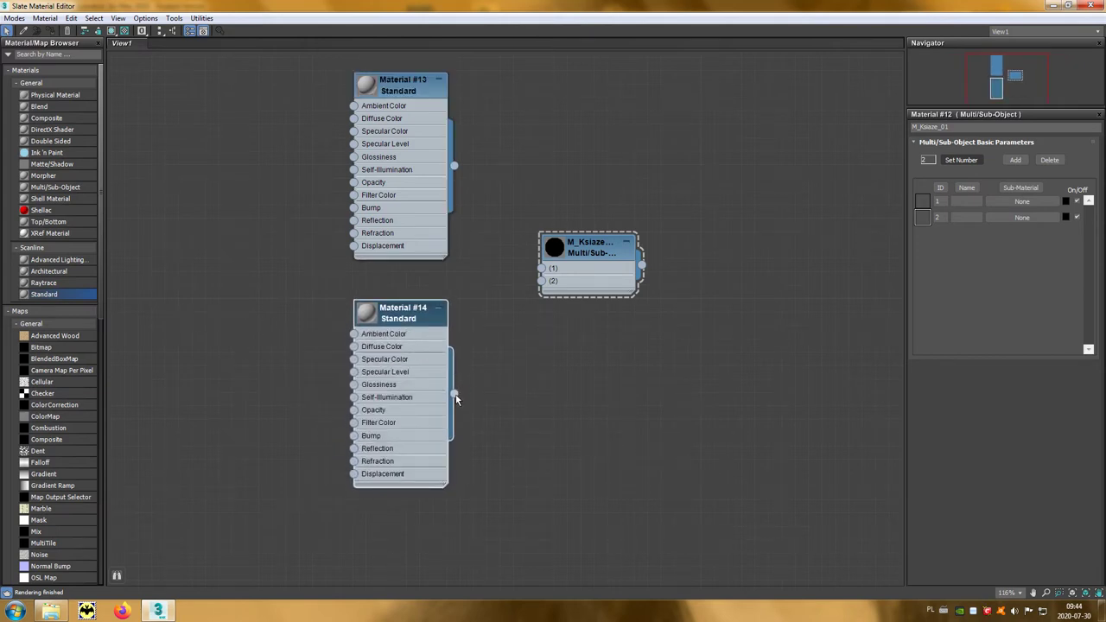
Step: Connect the lower Standard material to slot 2 and the upper Standard material to slot 1 of the M_Ksiaze_01 Multi/Sub-Object node
drag(454, 393, 542, 282)
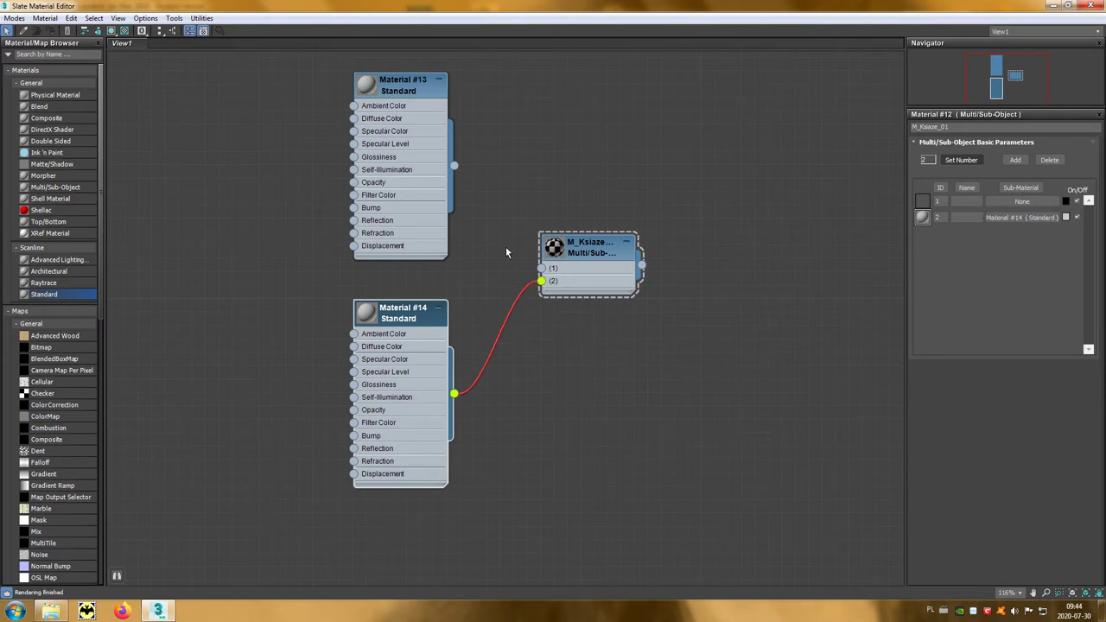
drag(500, 231, 542, 268)
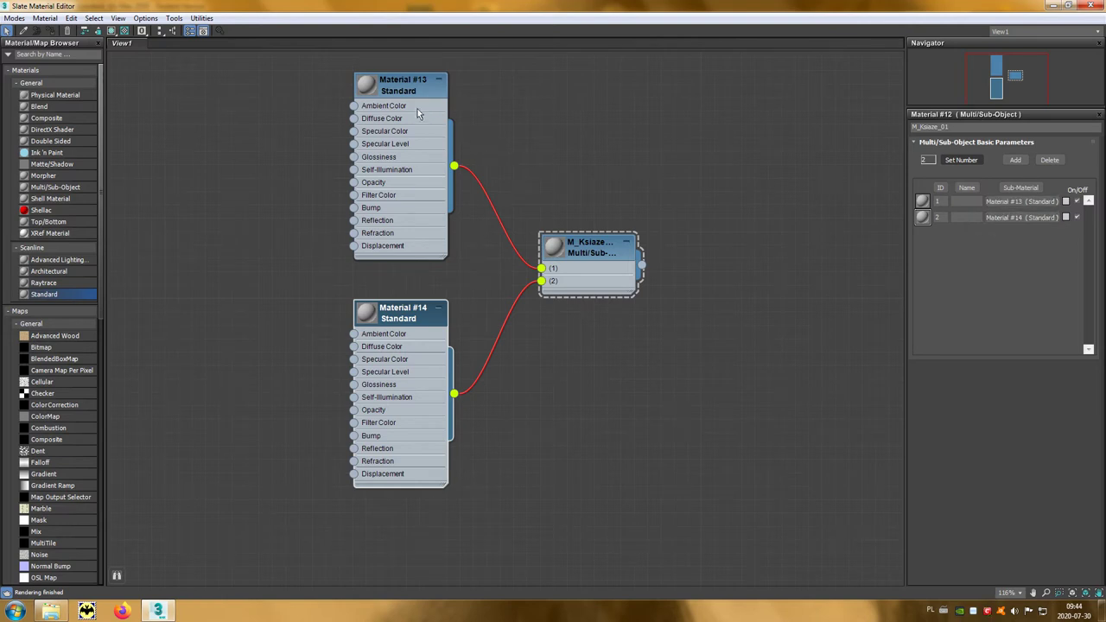
Step: Rename the upper Standard material M_Ksiaze_01_01 and the lower one M_Ksiaze_01_02
double_click(399, 93)
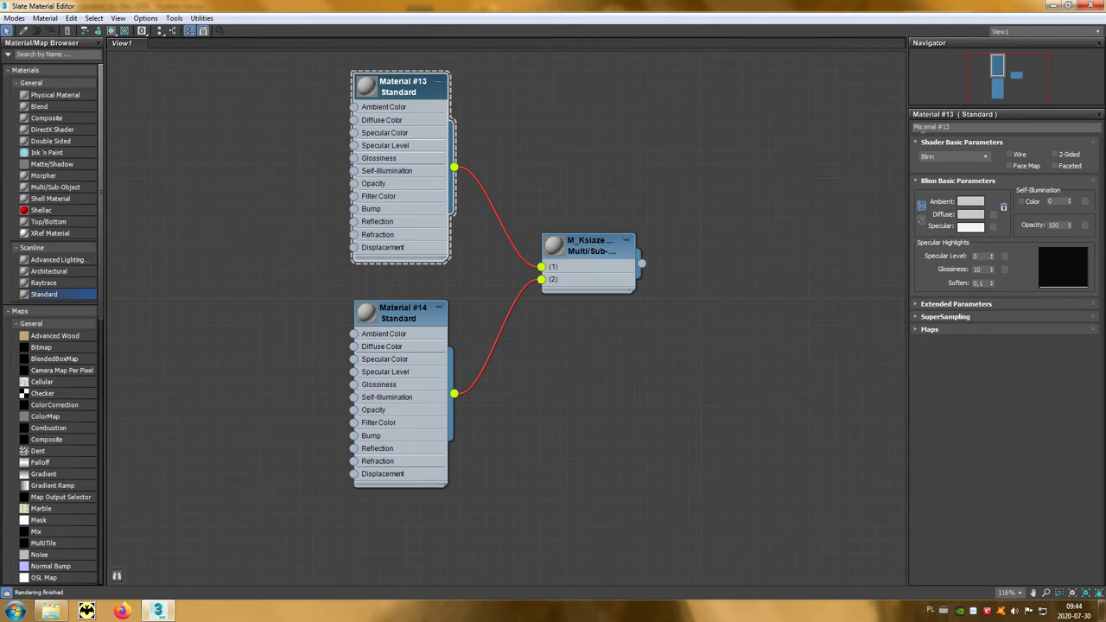
drag(954, 129, 913, 128)
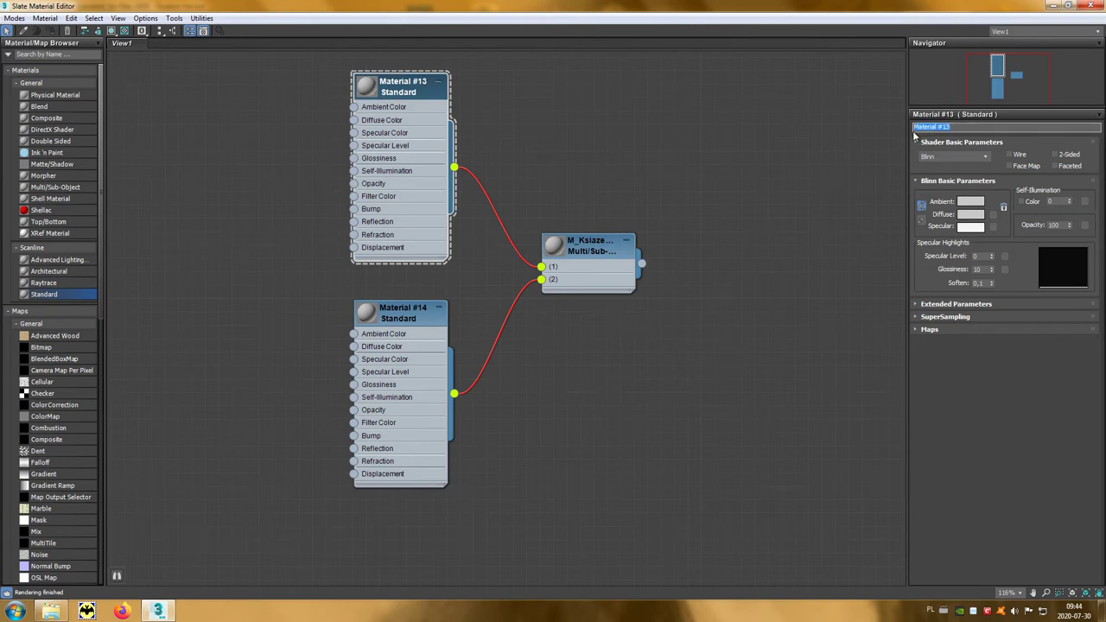
text(M_Ksiaze_01_01)
key(Return)
click(408, 316)
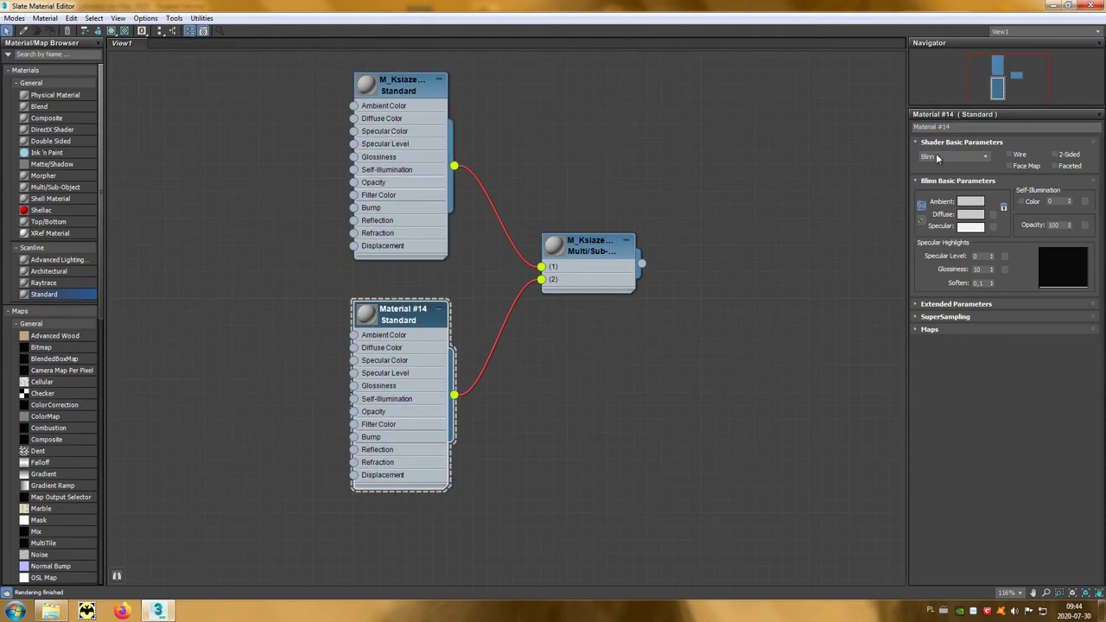
click(933, 127)
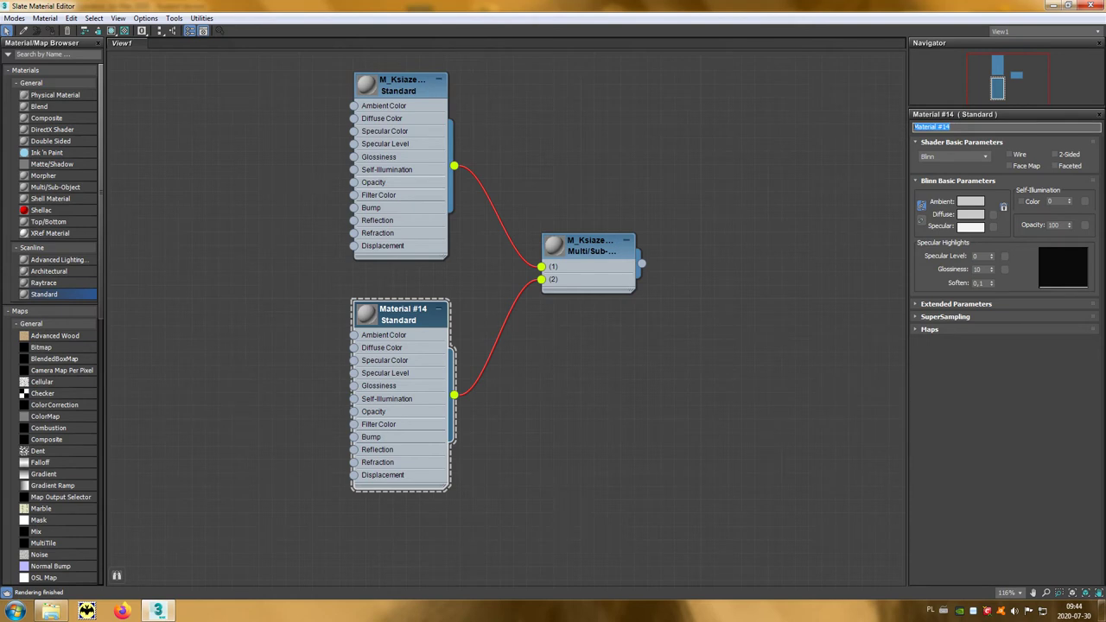
text(M_Ksiaze_01_02)
key(ctrl+a)
Step: Add a Bitmap map using T_Ksiaze_01_01_BC.tga from SM_Ksiaze_01's Textures folder and connect it to the Diffuse Color of M_Ksiaze_01_01
click(55, 347)
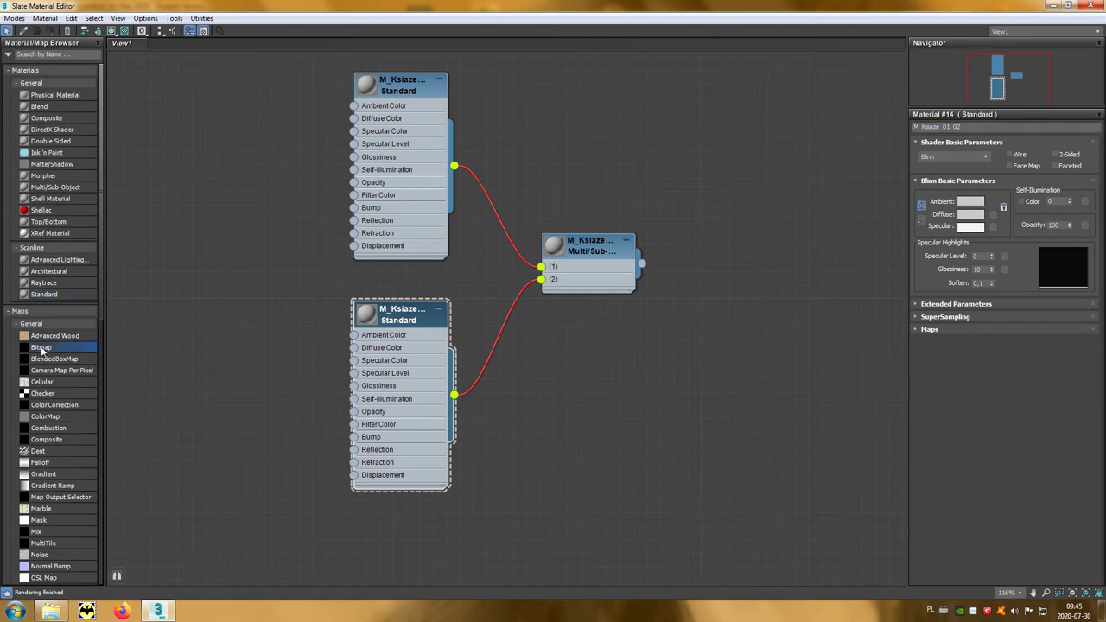
drag(47, 350, 173, 214)
drag(212, 136, 212, 136)
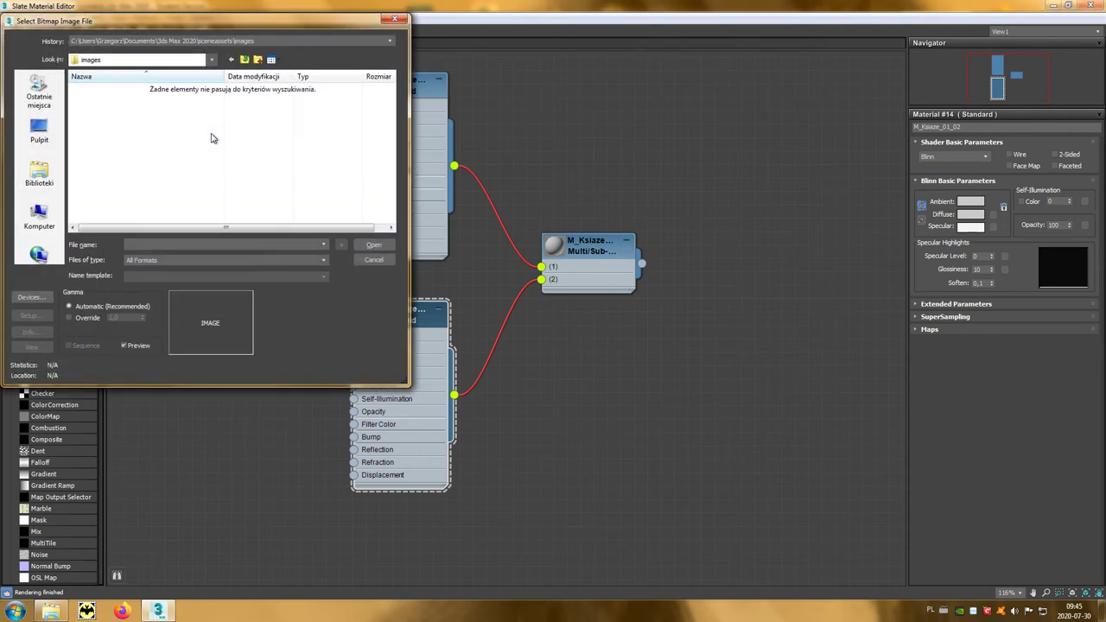
key(ctrl+v)
key(Return)
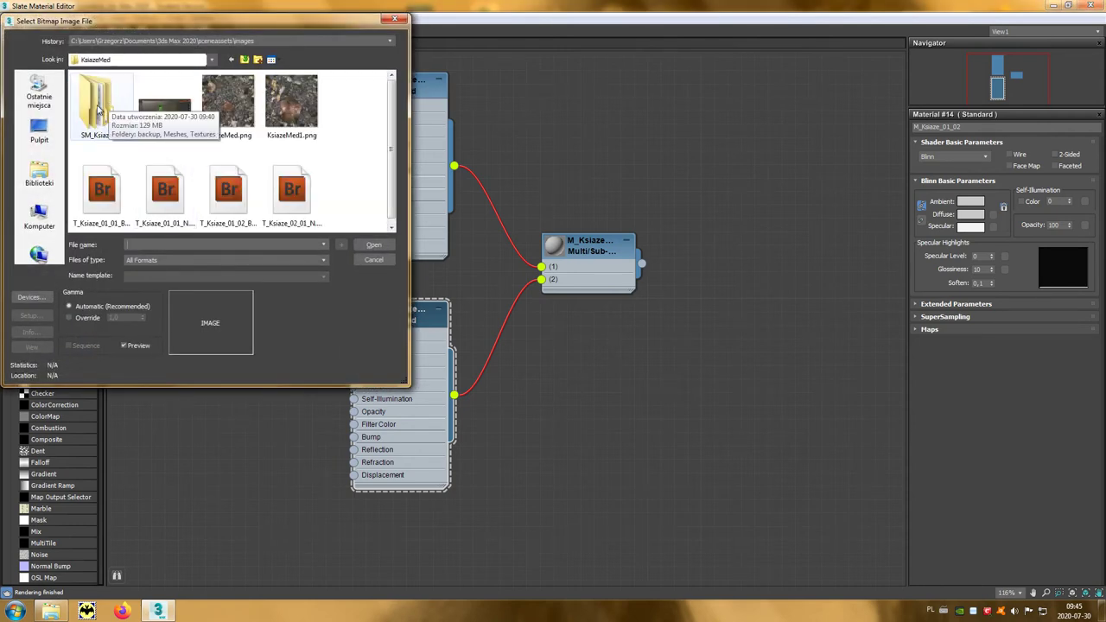
double_click(101, 103)
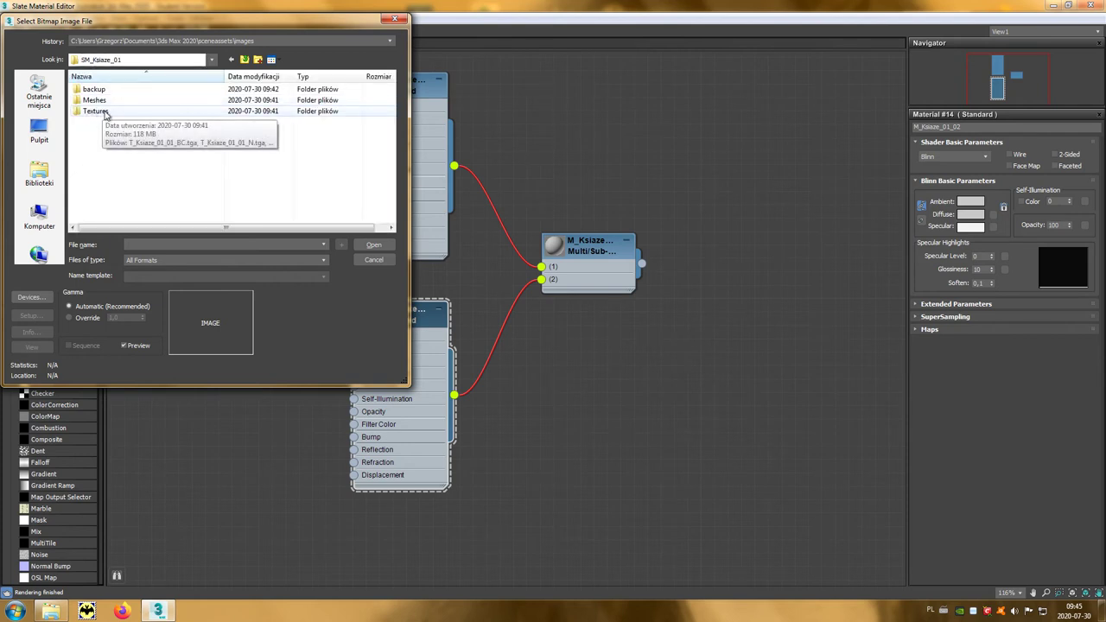
double_click(95, 113)
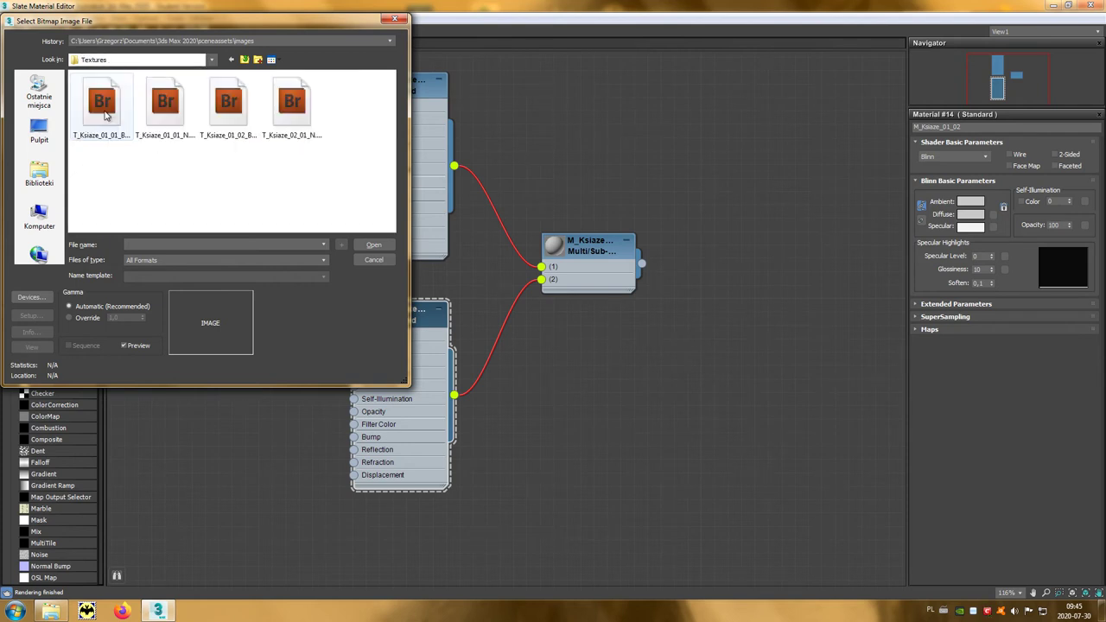
click(103, 112)
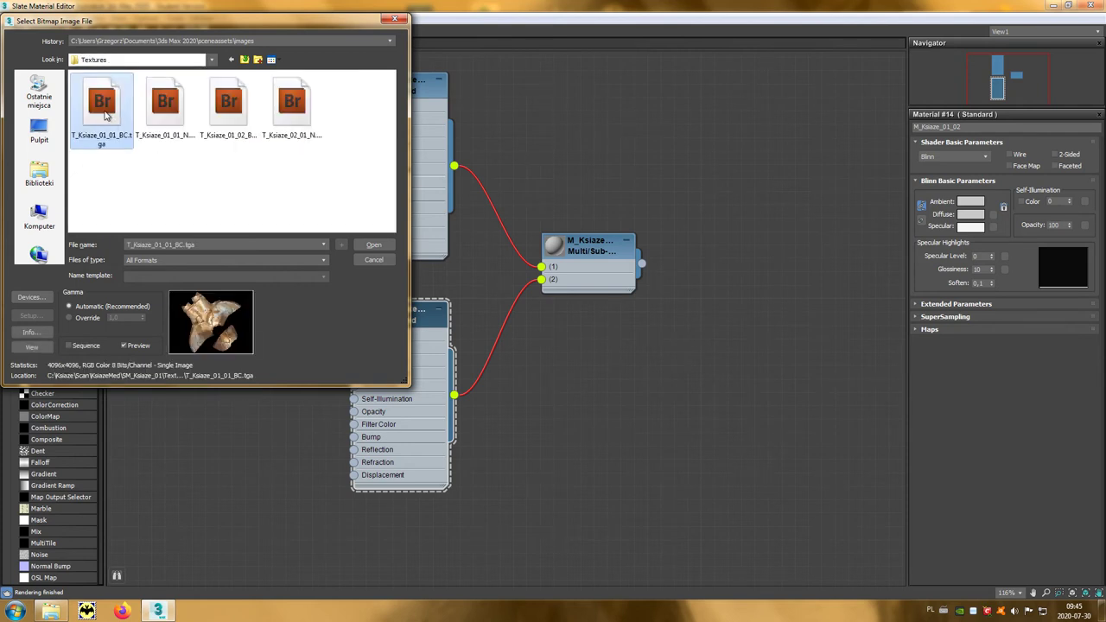
click(367, 246)
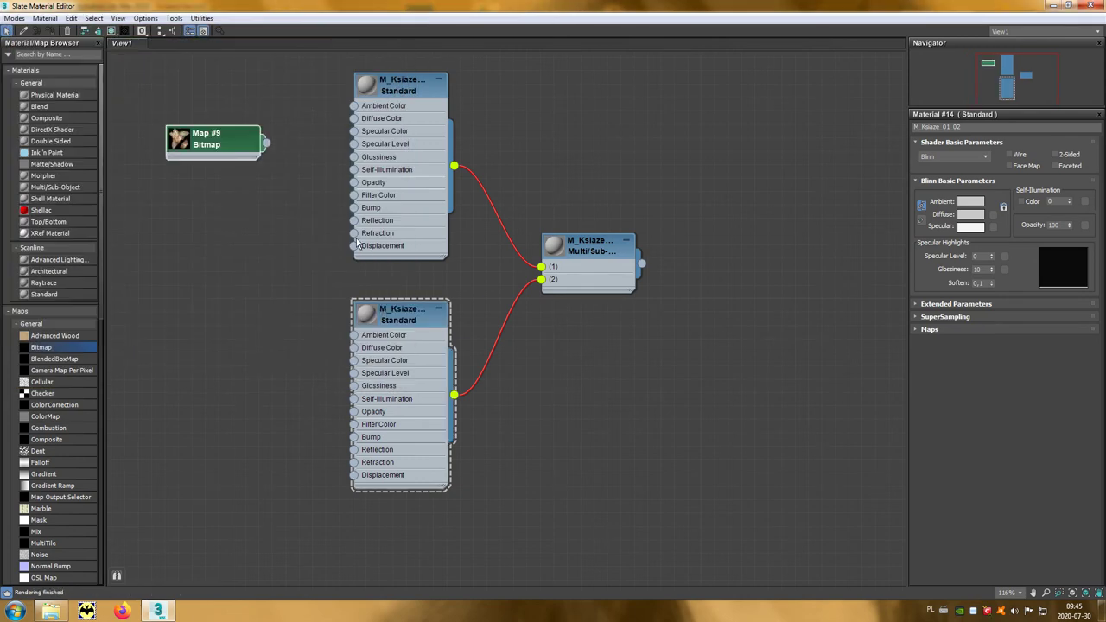
drag(266, 144, 354, 118)
drag(246, 142, 271, 117)
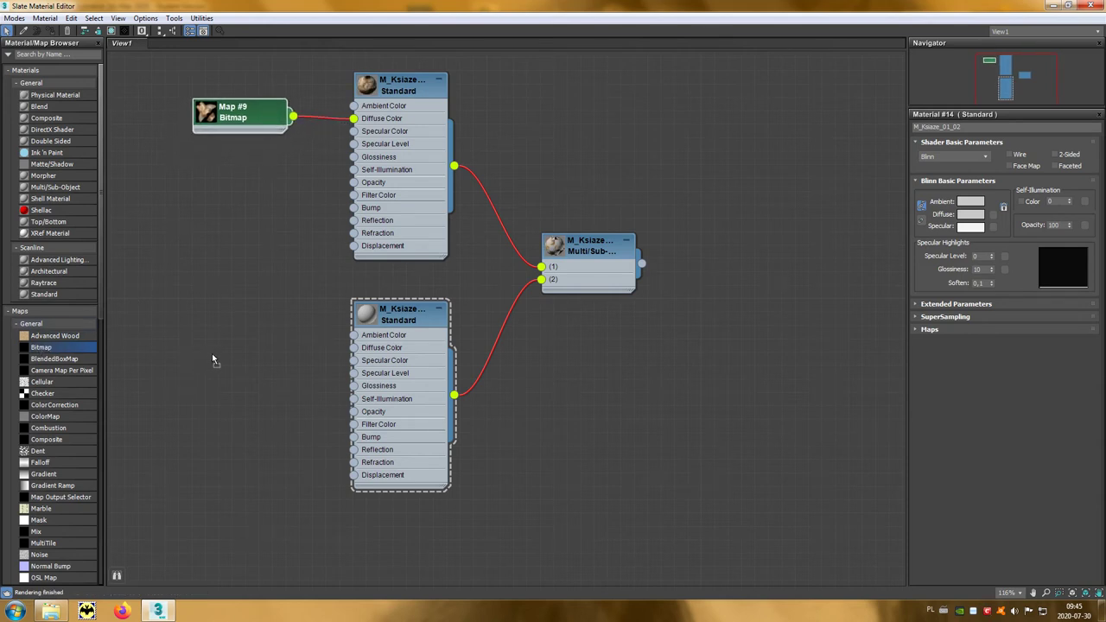
Step: Add a second Bitmap map using T_Ksiaze_01_02_BC.tga and connect it to the Diffuse Color of M_Ksiaze_01_02
drag(214, 358, 214, 356)
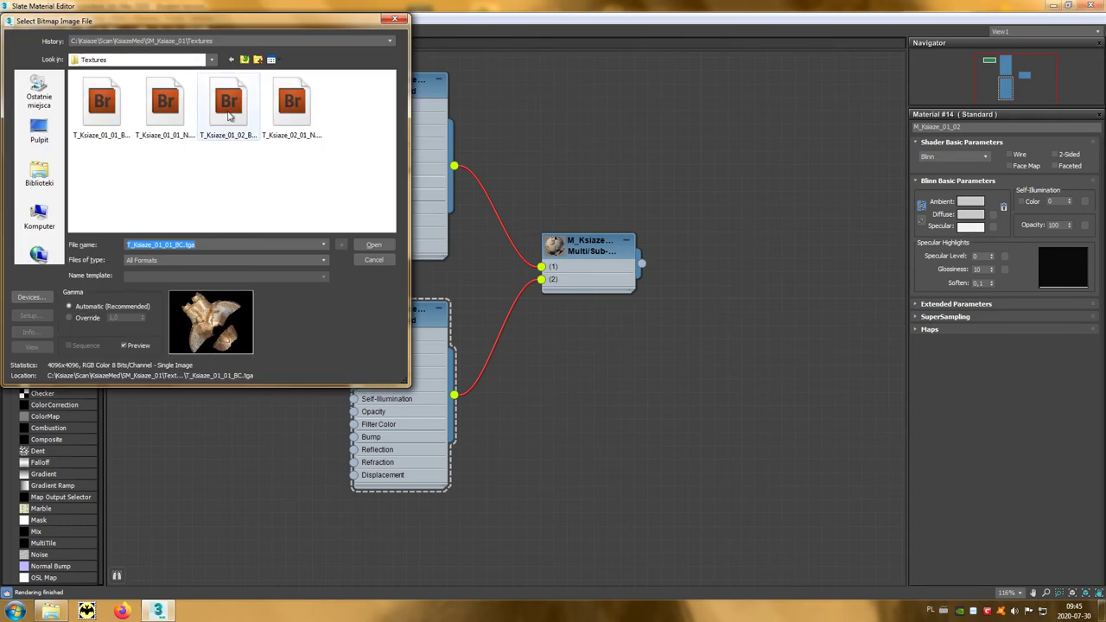
click(229, 109)
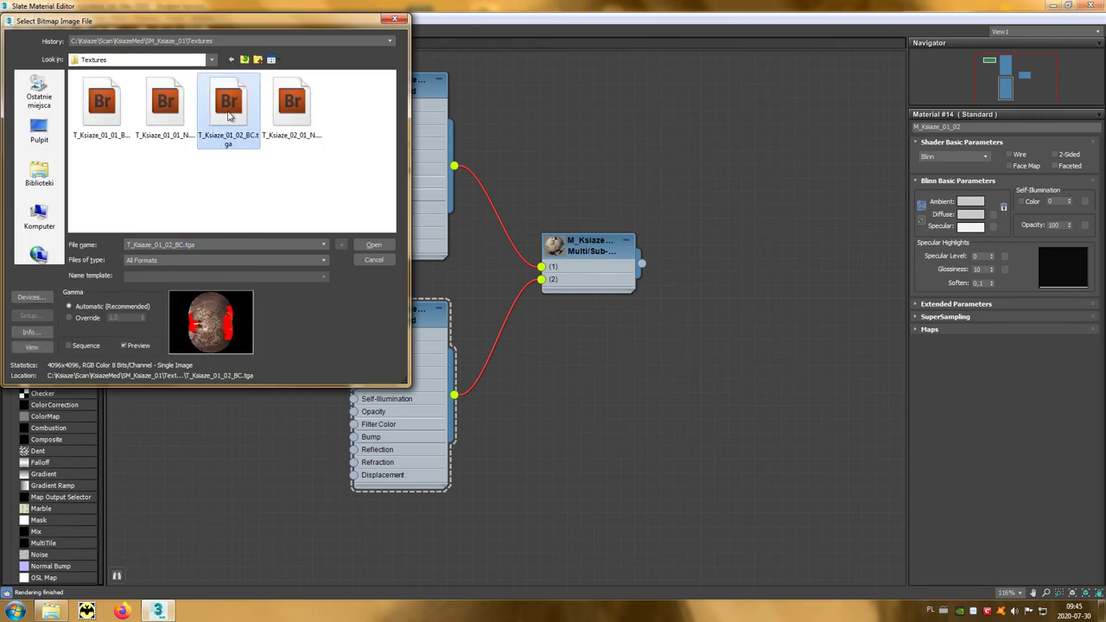
click(372, 245)
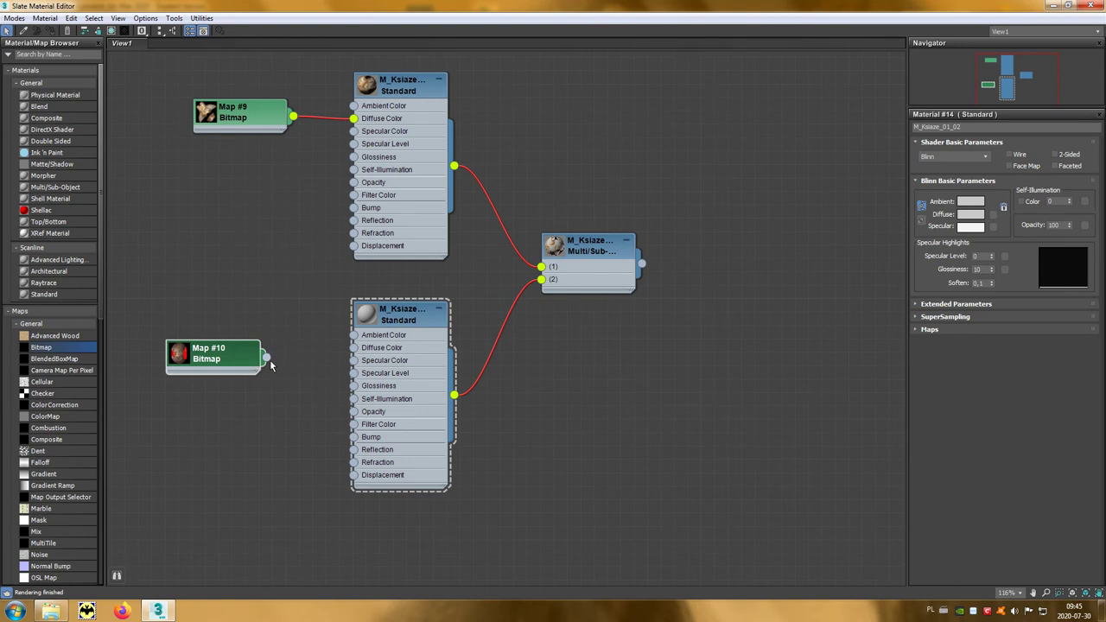
mouse_move(266, 357)
mouse_down()
mouse_move(349, 361)
mouse_move(353, 347)
mouse_move(258, 353)
mouse_move(267, 353)
mouse_up()
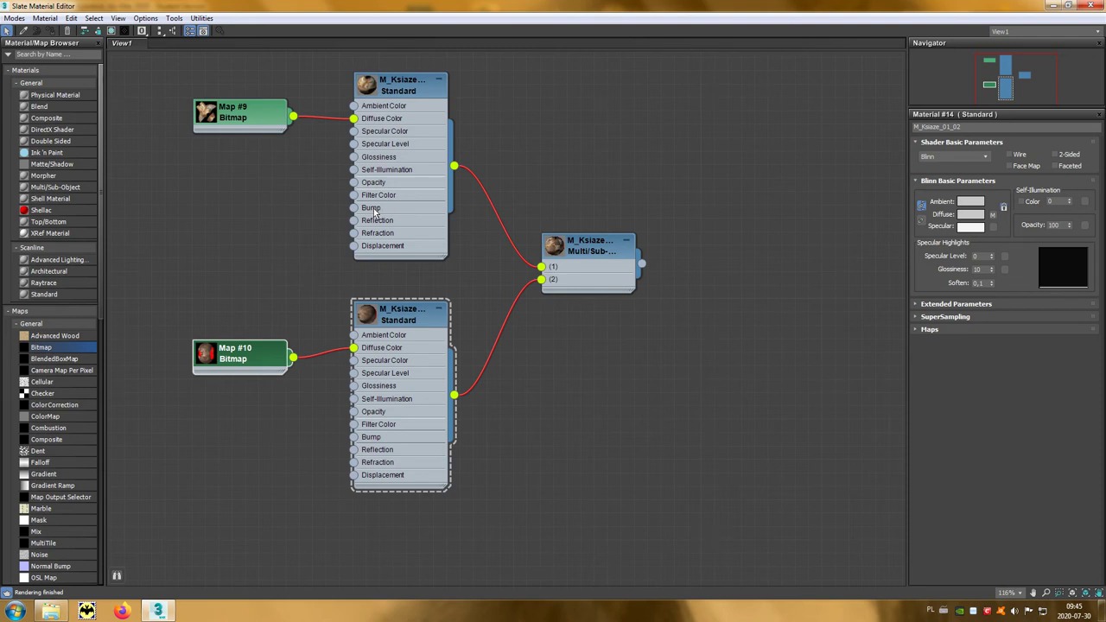
Step: Add two Normal Bump maps and connect one to the Bump input of each Standard material
click(77, 569)
drag(64, 573, 250, 216)
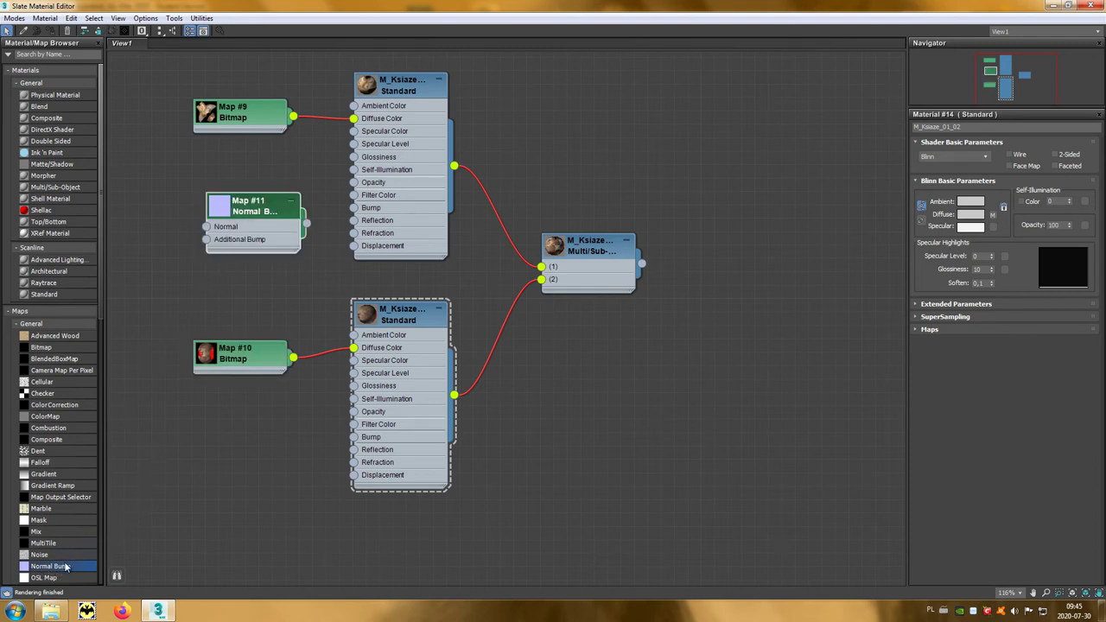
drag(65, 566, 354, 442)
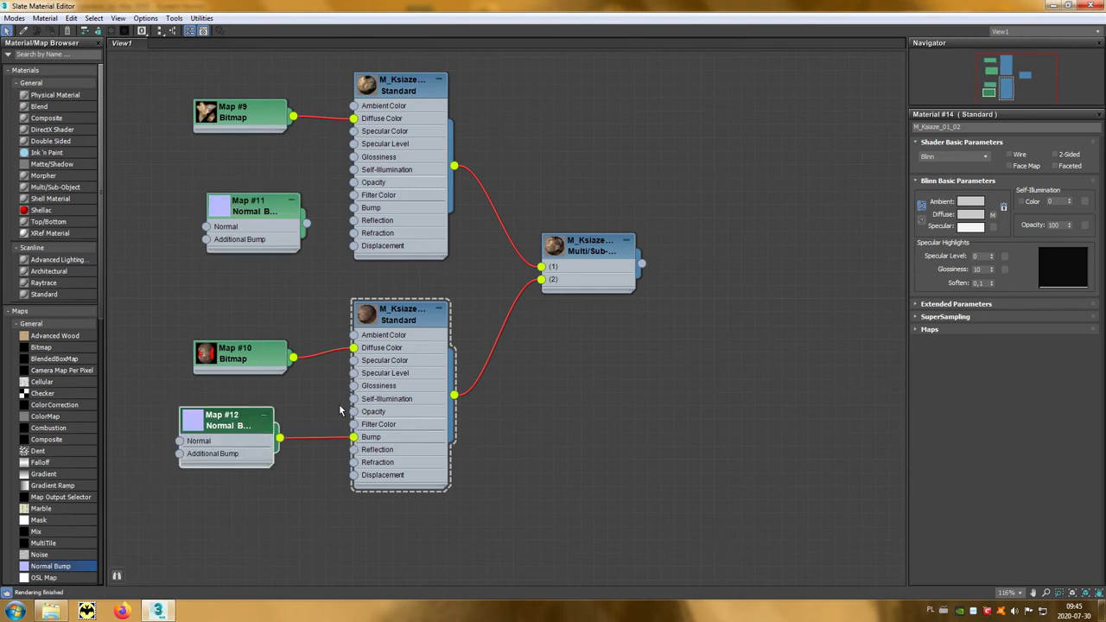
drag(309, 224, 354, 208)
click(256, 202)
drag(256, 202, 242, 202)
Step: Add a Bitmap map using T_Ksiaze_01_01_N.tga and connect it to the Normal input of the upper Normal Bump map
middle_drag(286, 275, 411, 281)
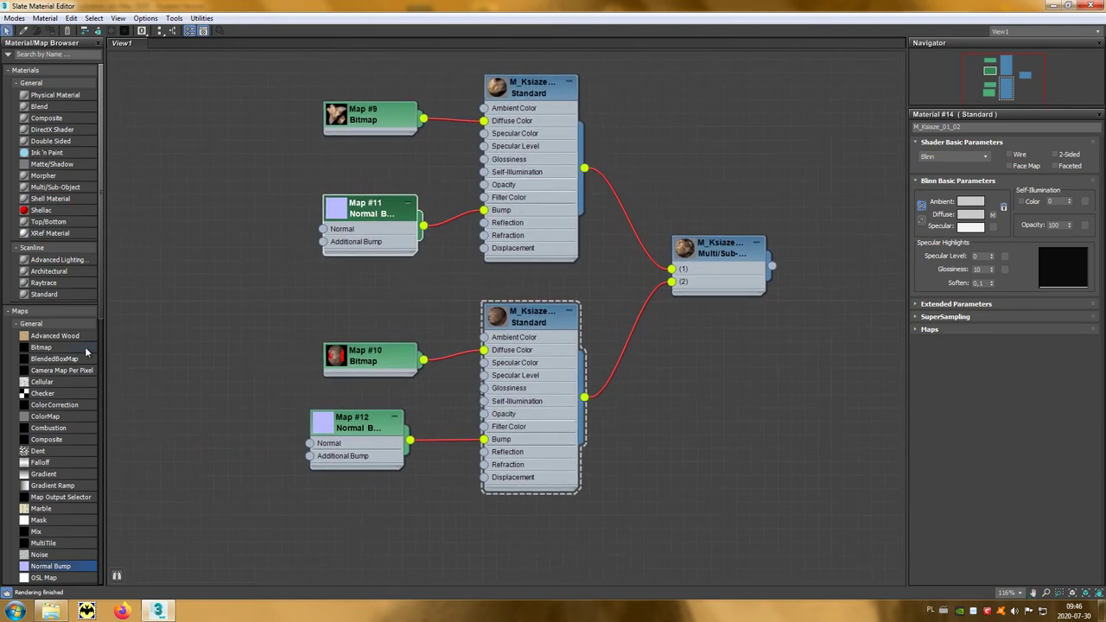
click(53, 347)
click(191, 223)
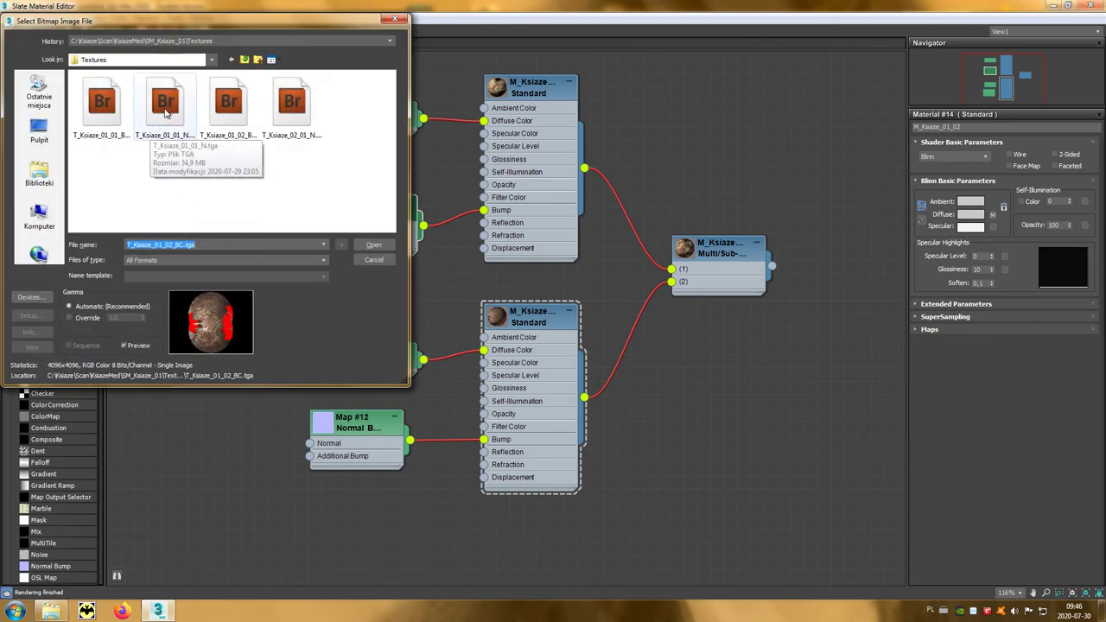
click(157, 121)
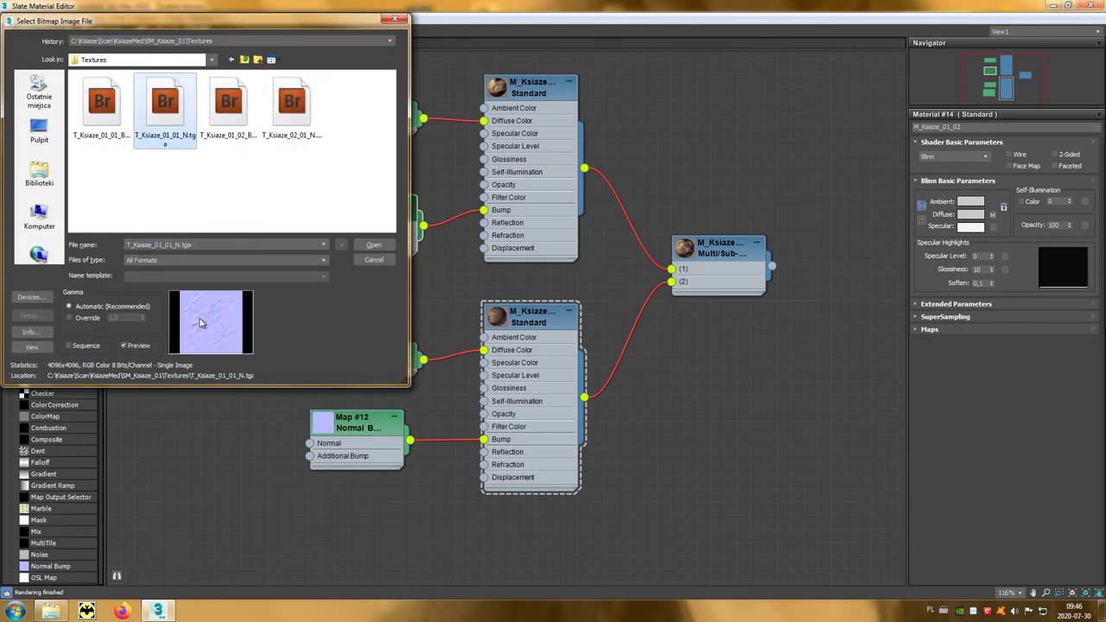
click(374, 244)
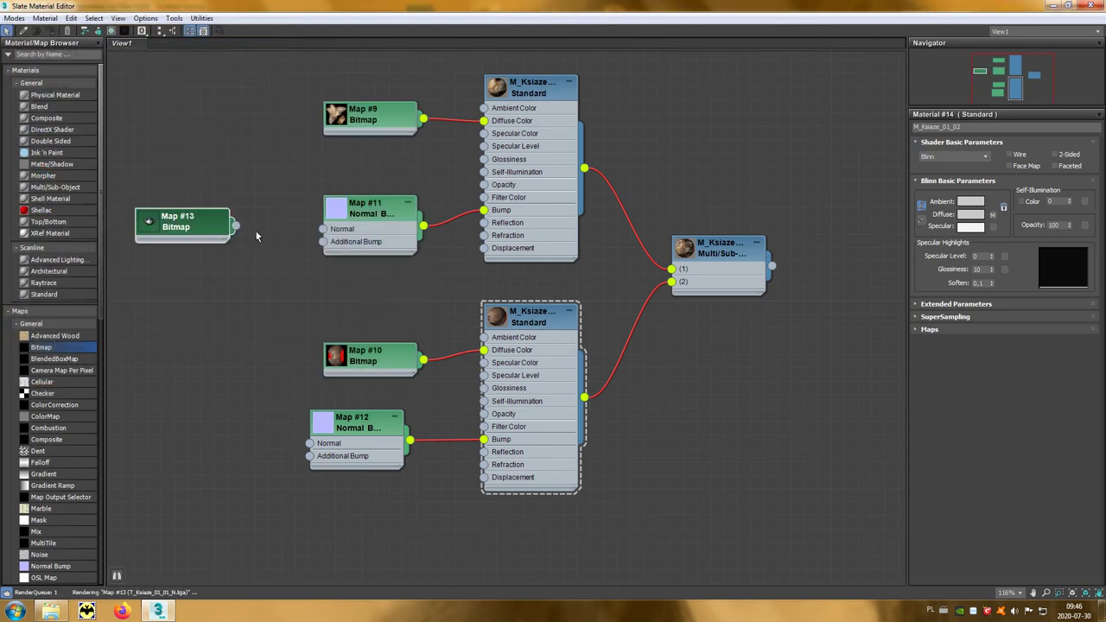
drag(235, 227, 323, 229)
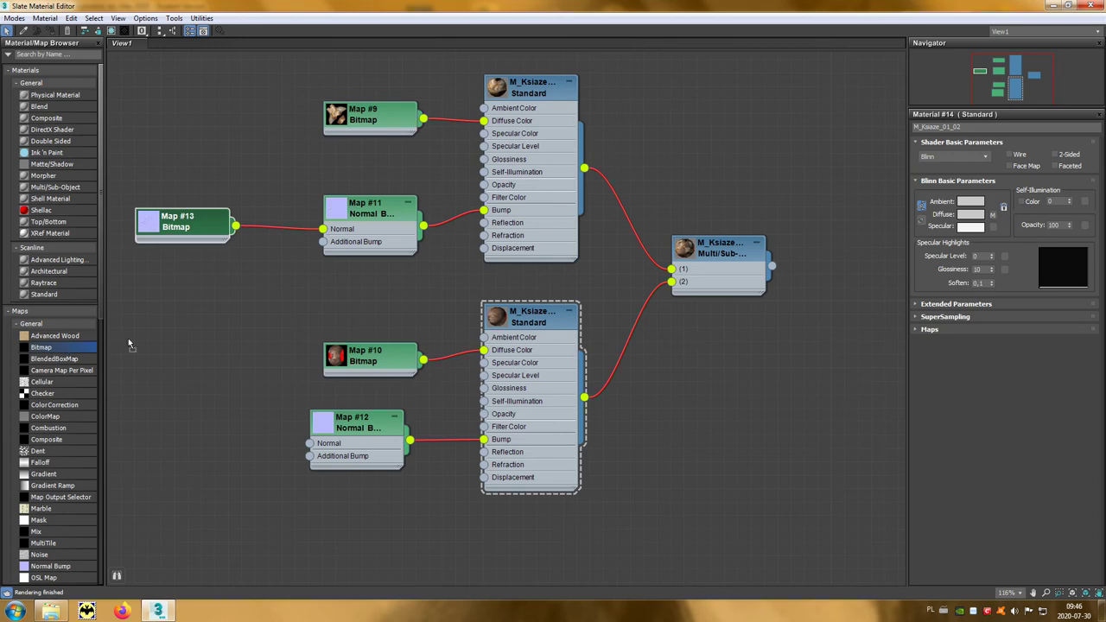
Step: Add a Bitmap map using T_Ksiaze_02_01_N.tga, connect it to the lower Normal Bump's Normal input and align the two nodes
drag(197, 412, 196, 405)
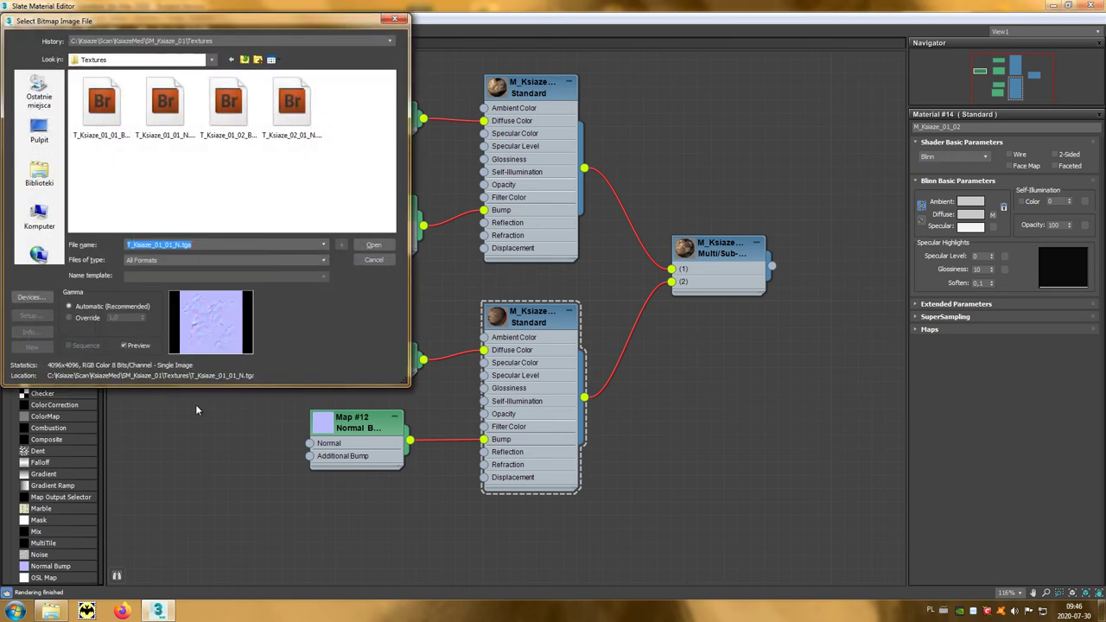
click(279, 99)
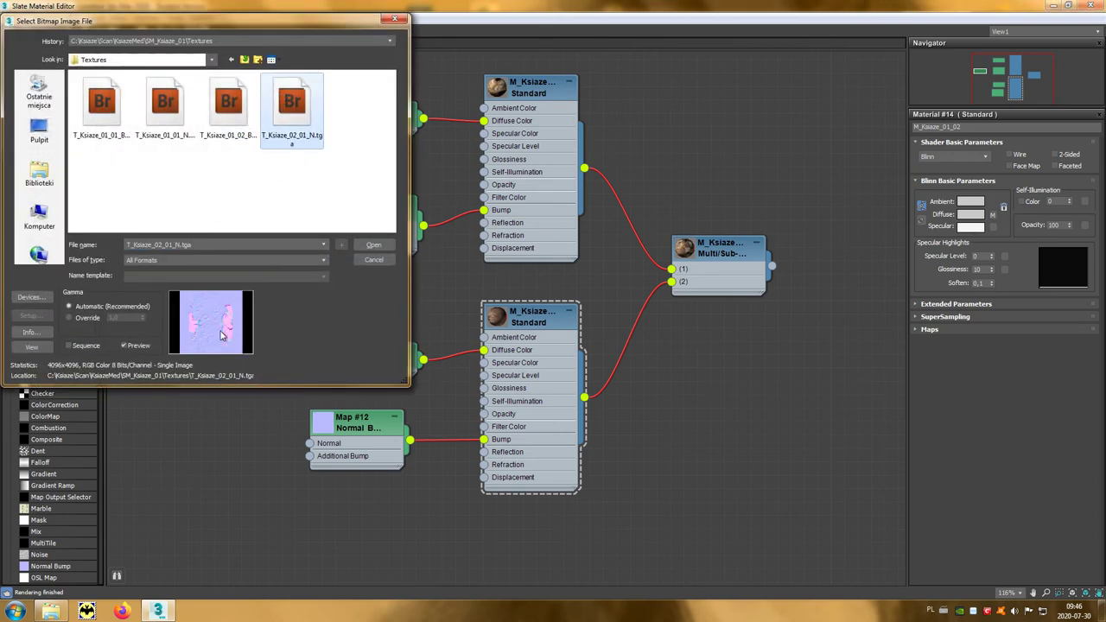
click(372, 246)
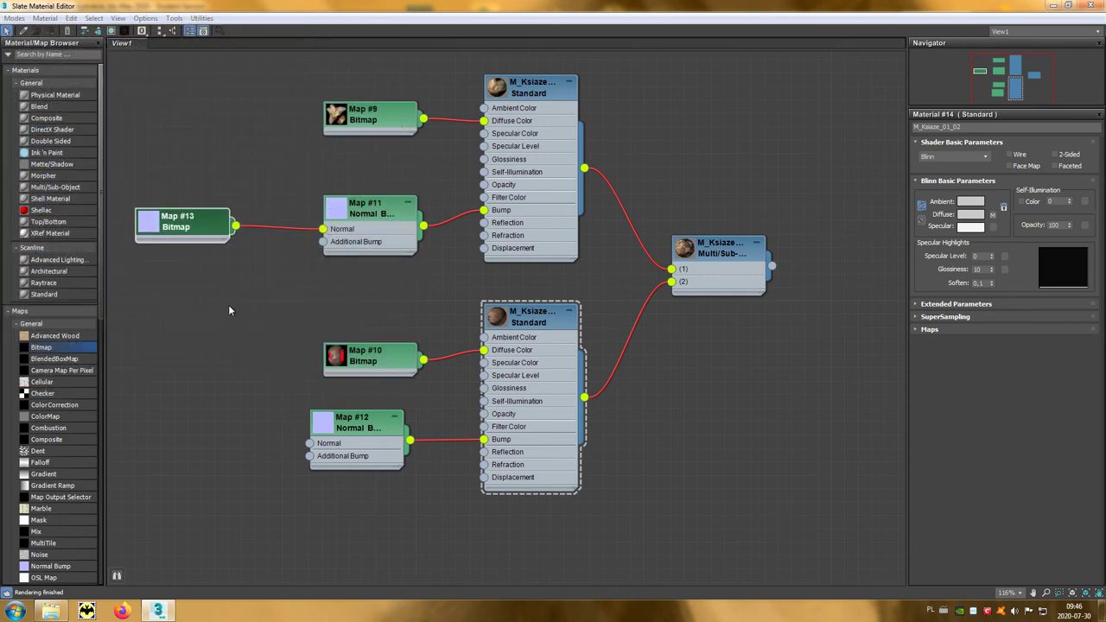
drag(248, 416, 309, 443)
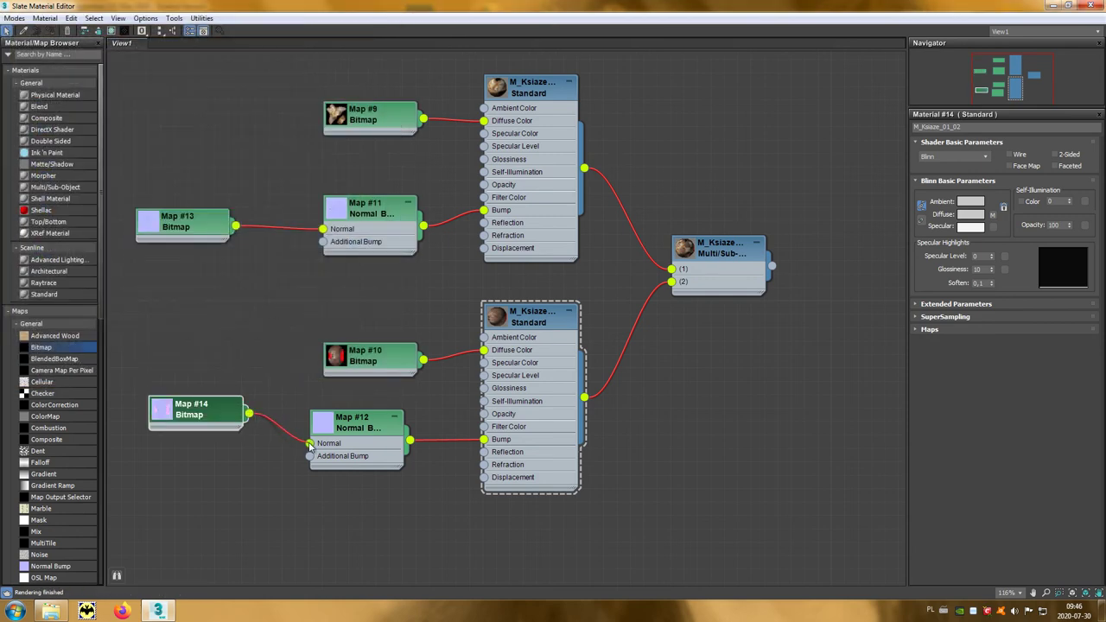
drag(231, 410, 229, 437)
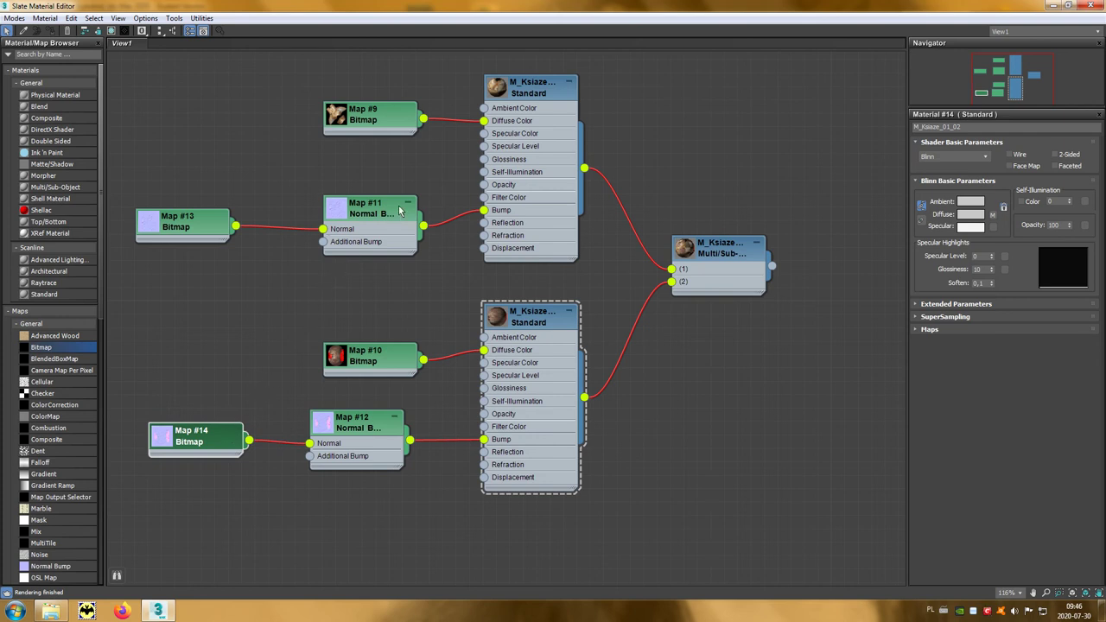
Step: Enable showing the shaded material in the viewport for M_Ksiaze_01_01 and M_Ksiaze_01_02, and restore the material editor to a smaller window
click(524, 89)
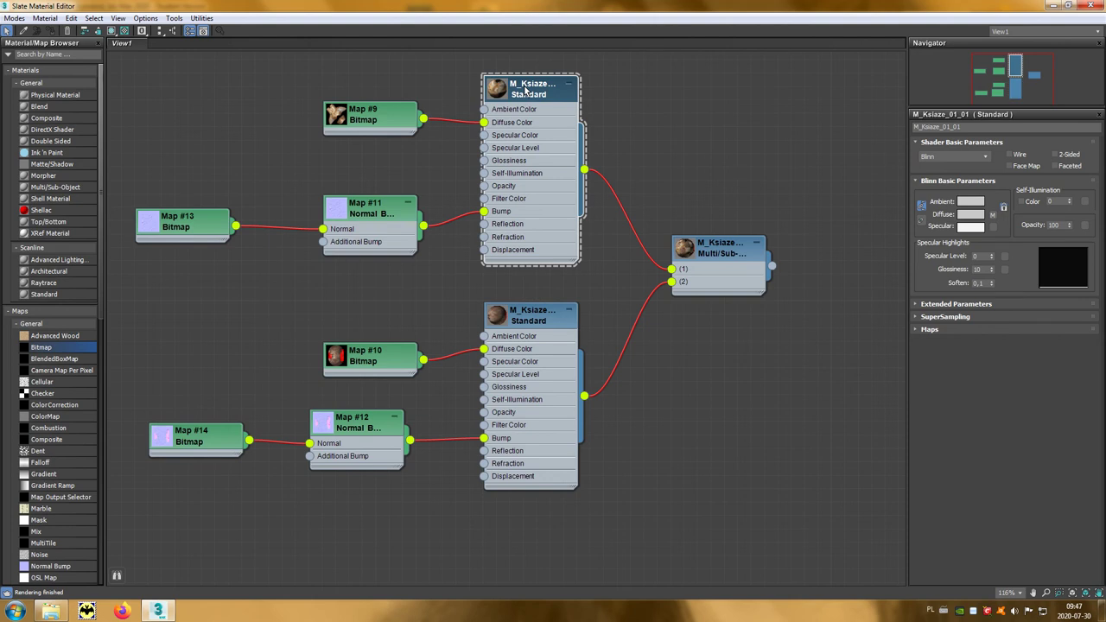
click(110, 32)
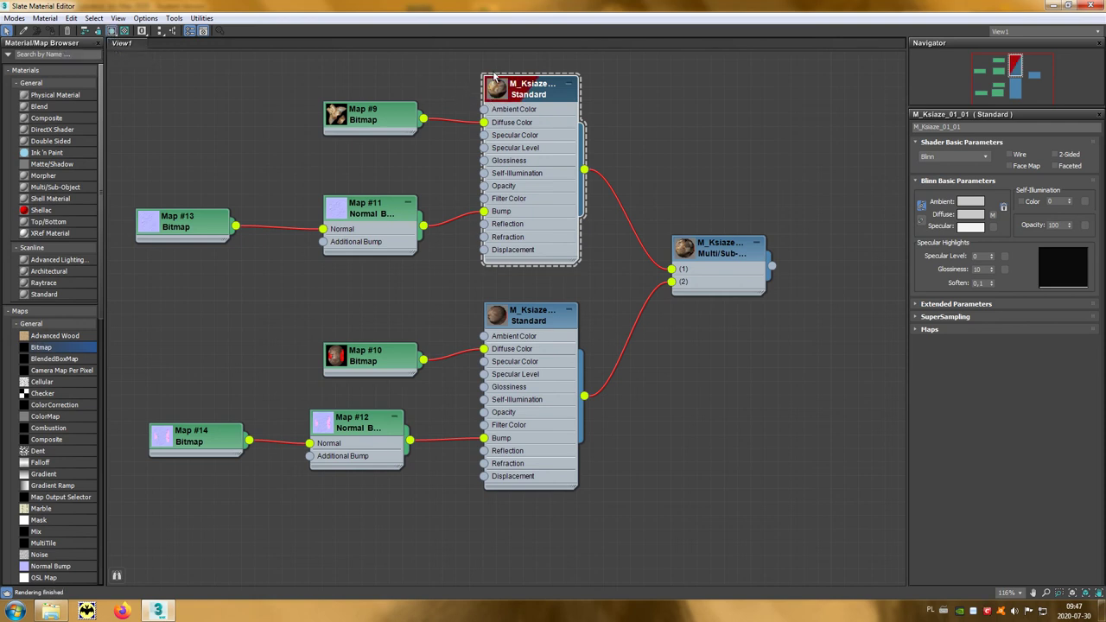
click(540, 323)
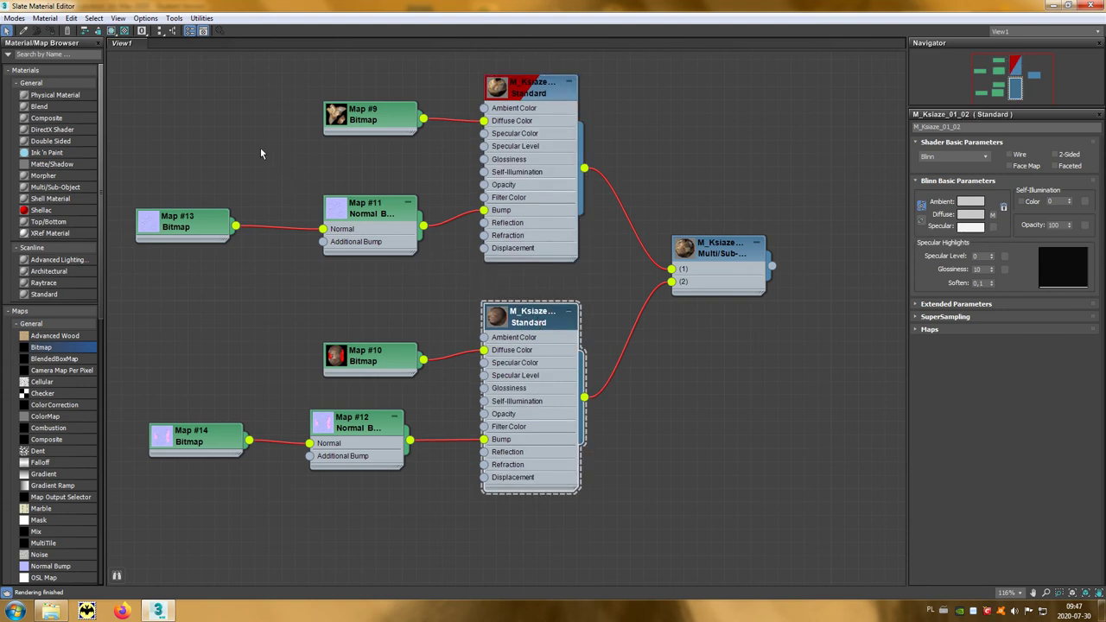
click(113, 32)
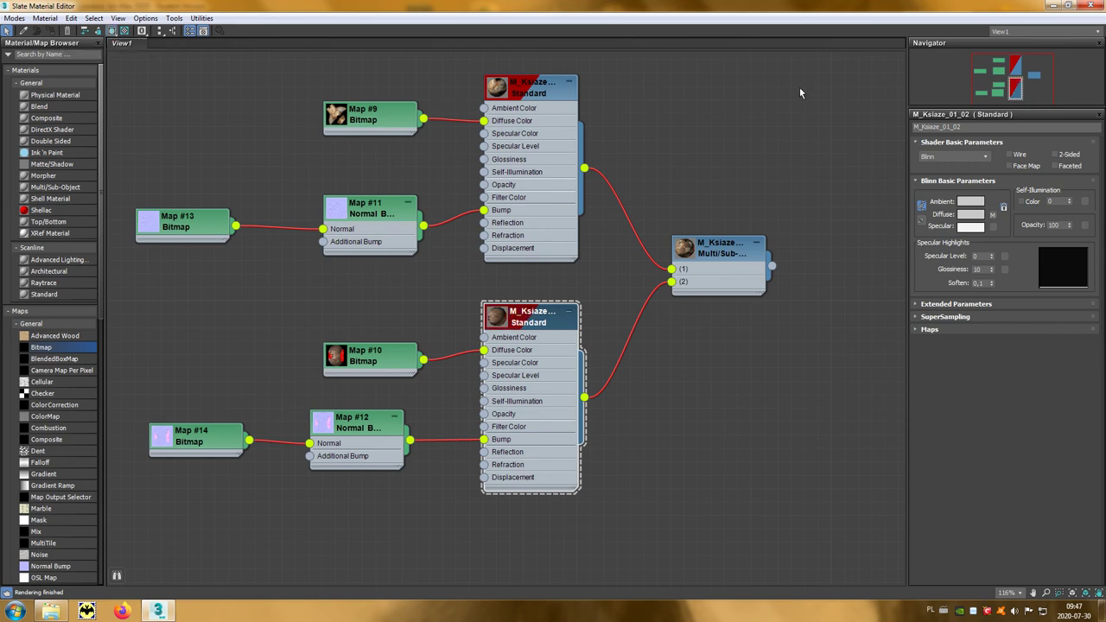
click(1069, 8)
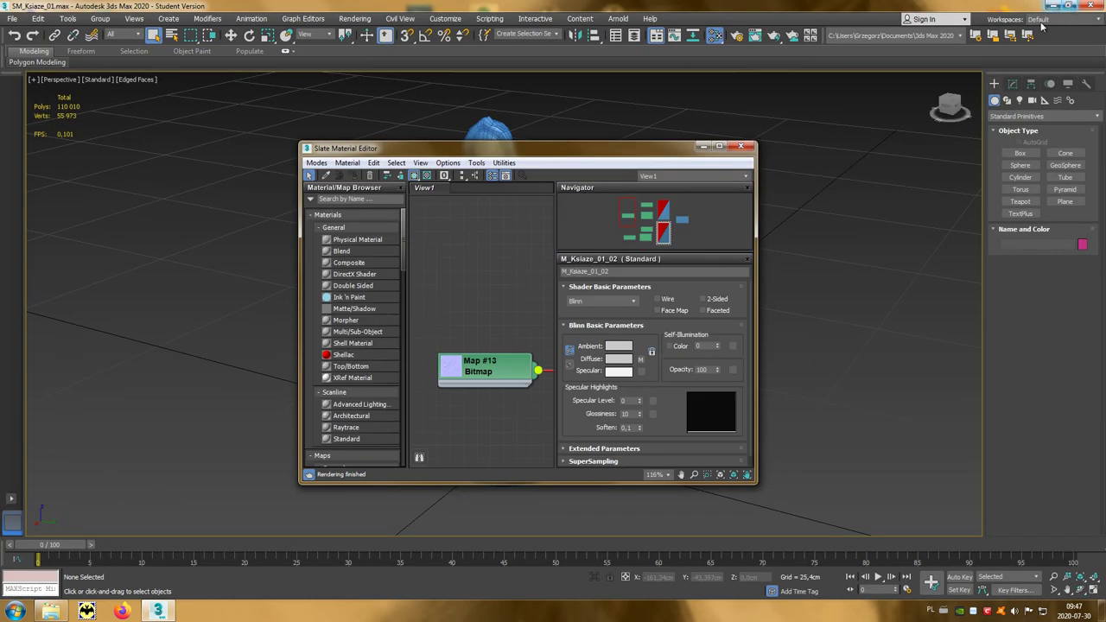
Step: Assign the Multi/Sub-Object material to the figure-on-sphere model in the viewport and close the material editor
drag(571, 141, 332, 183)
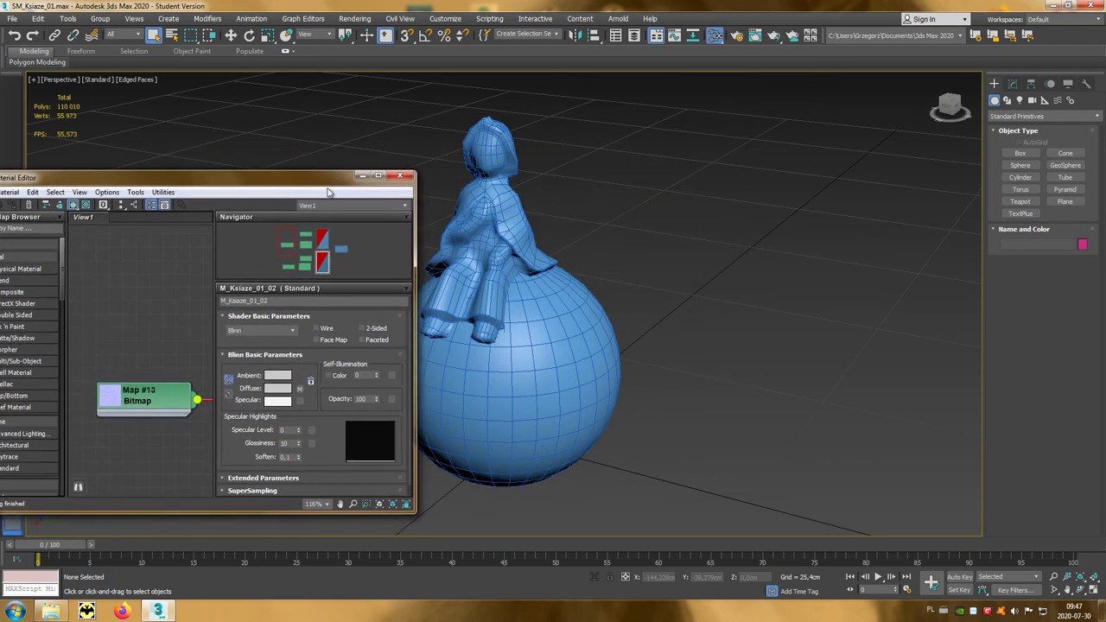
middle_drag(169, 328, 60, 308)
middle_drag(172, 421, 225, 392)
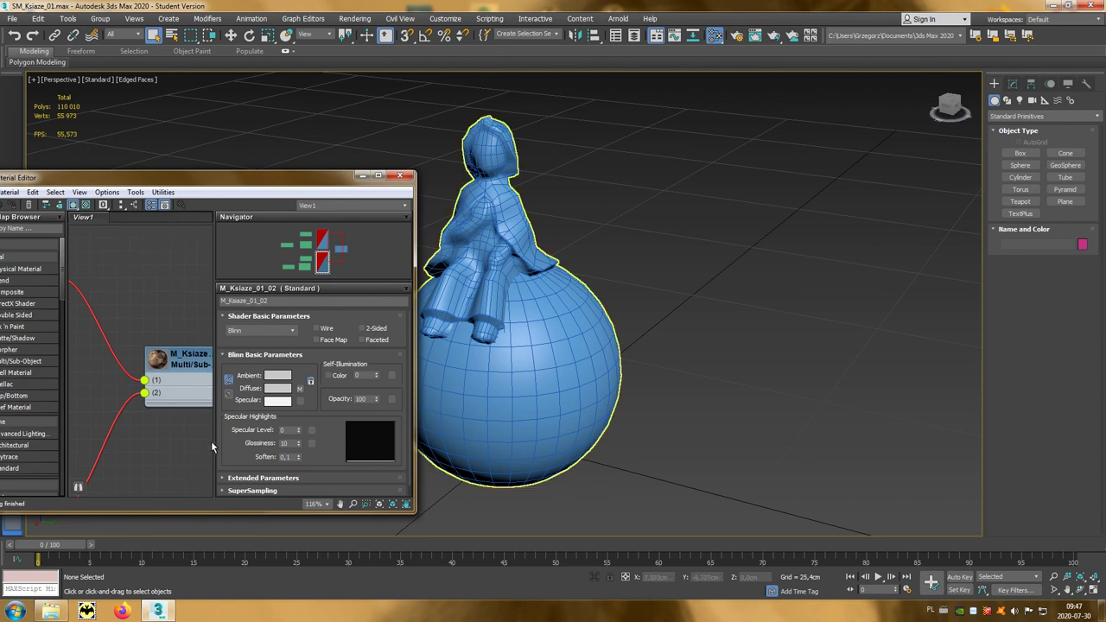
middle_drag(211, 441, 133, 432)
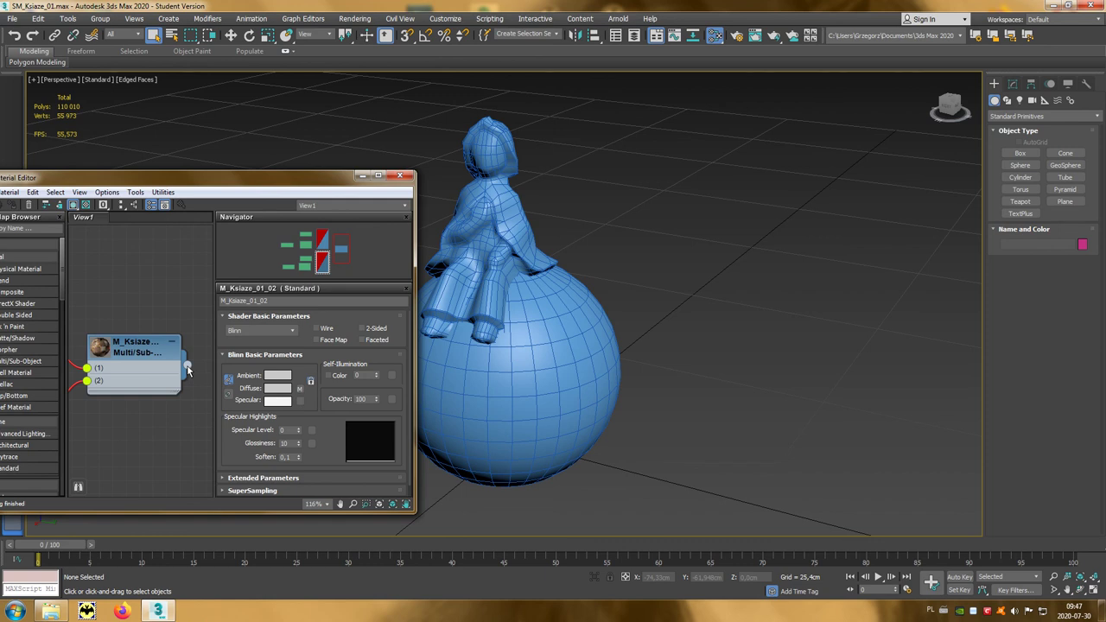
drag(188, 370, 493, 344)
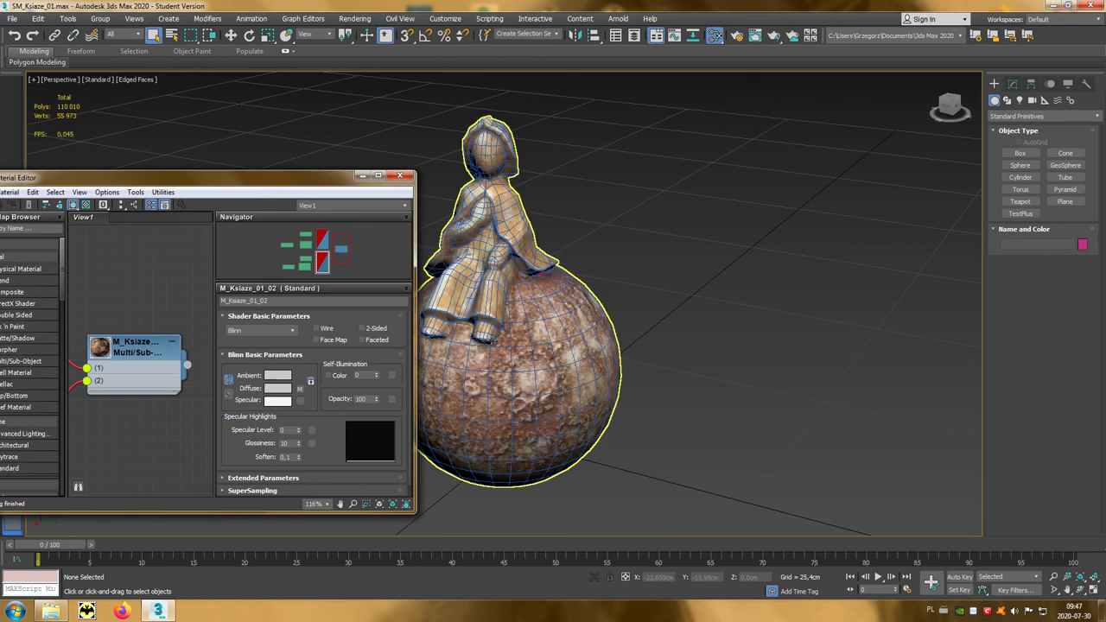
click(400, 177)
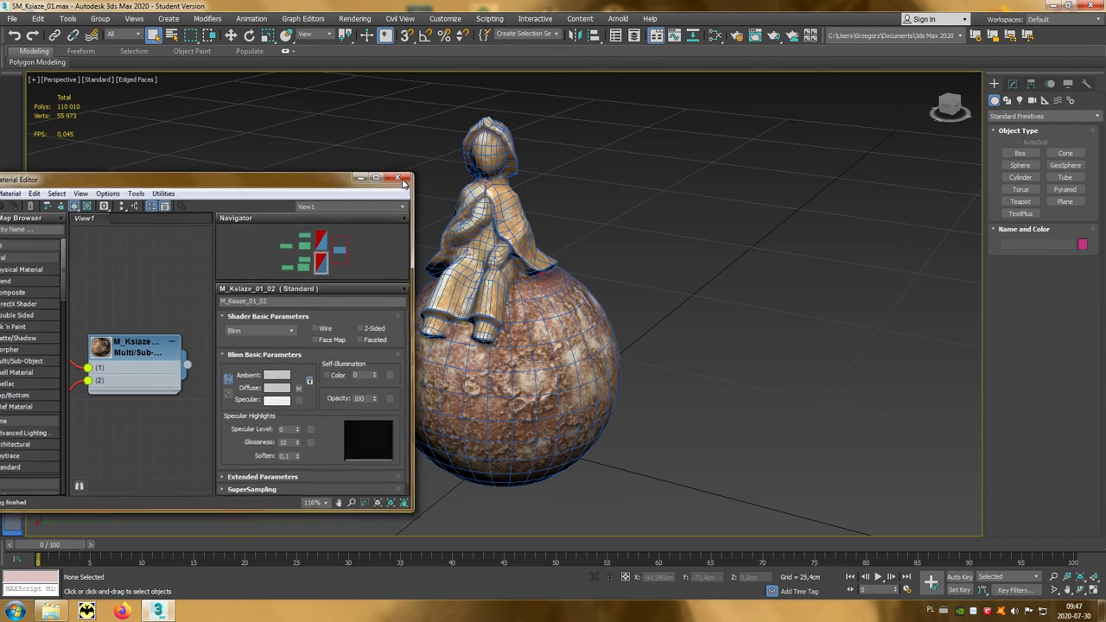
Step: Turn off Edged Faces in the perspective viewport and inspect the textured model from around it
click(147, 79)
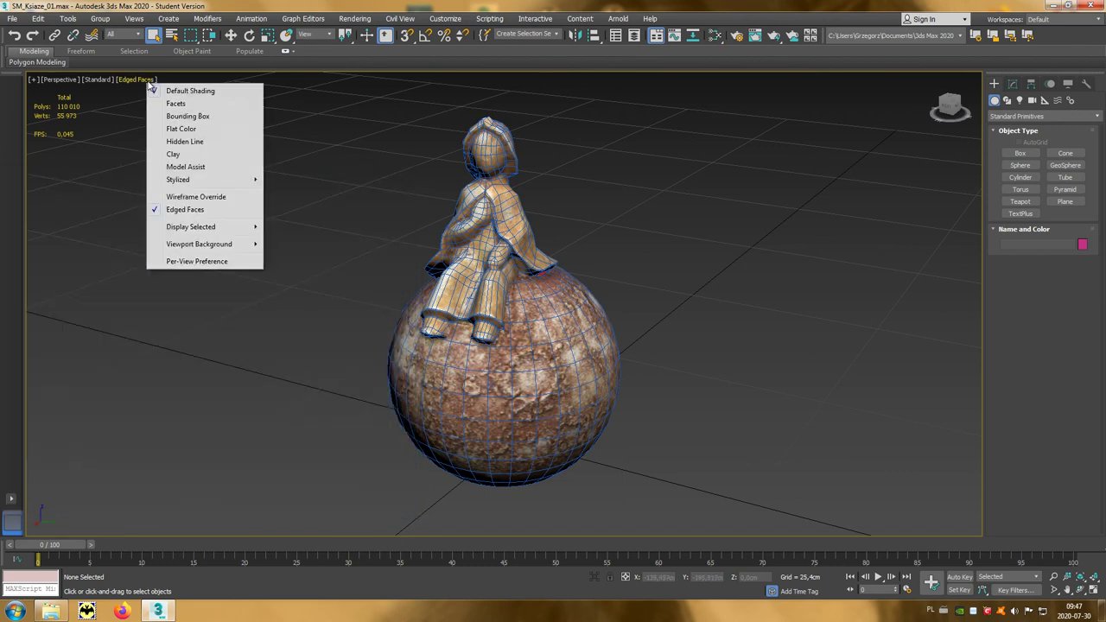
click(190, 210)
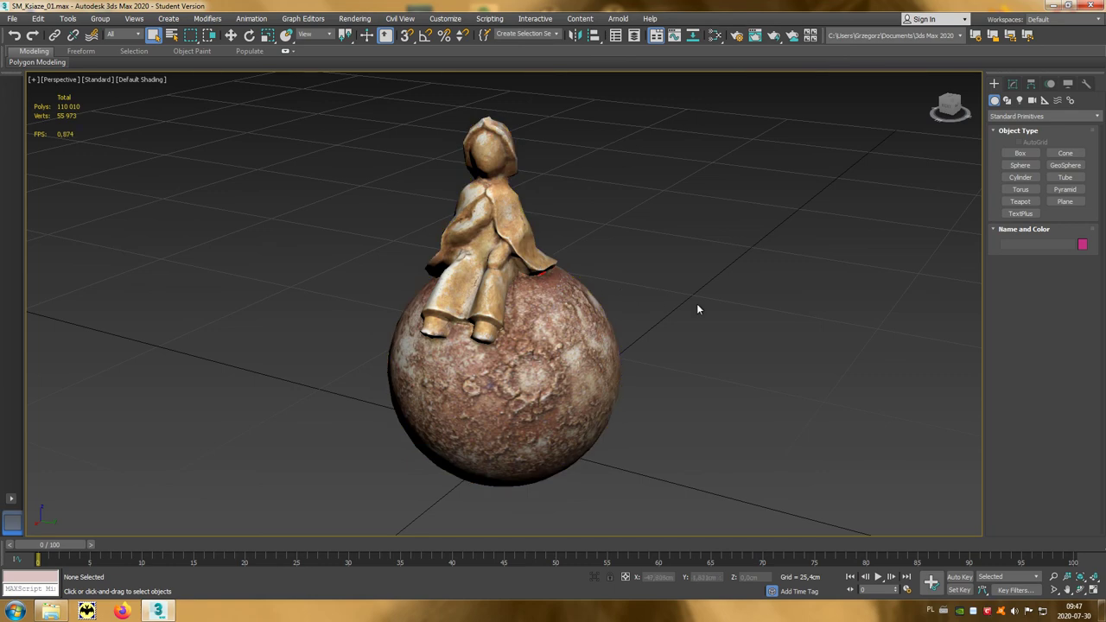
alt+middle_drag(642, 322, 220, 318)
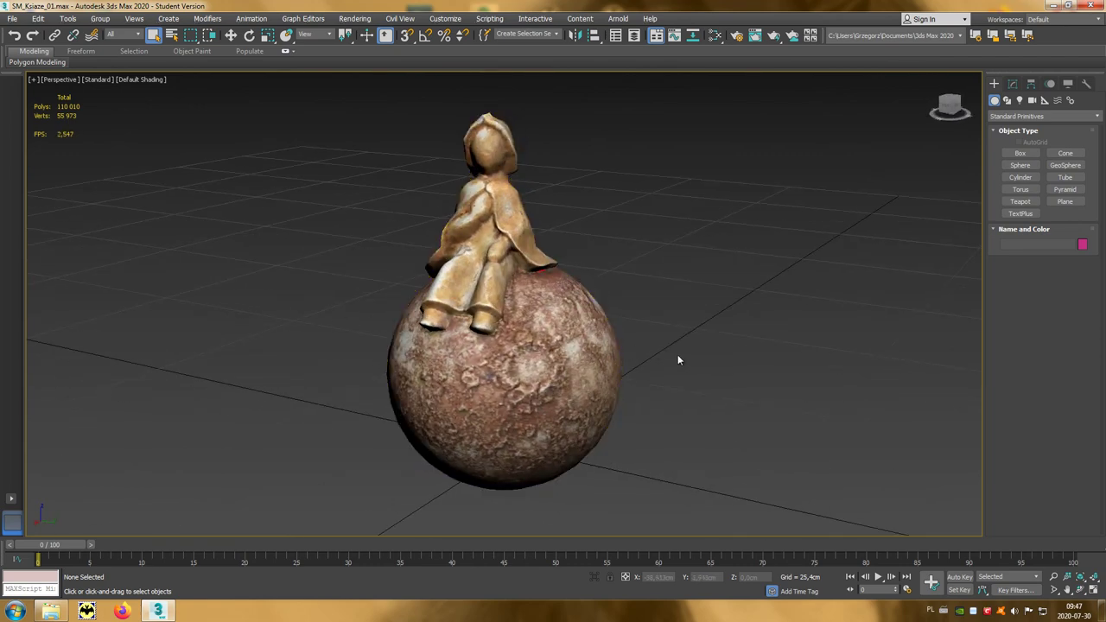